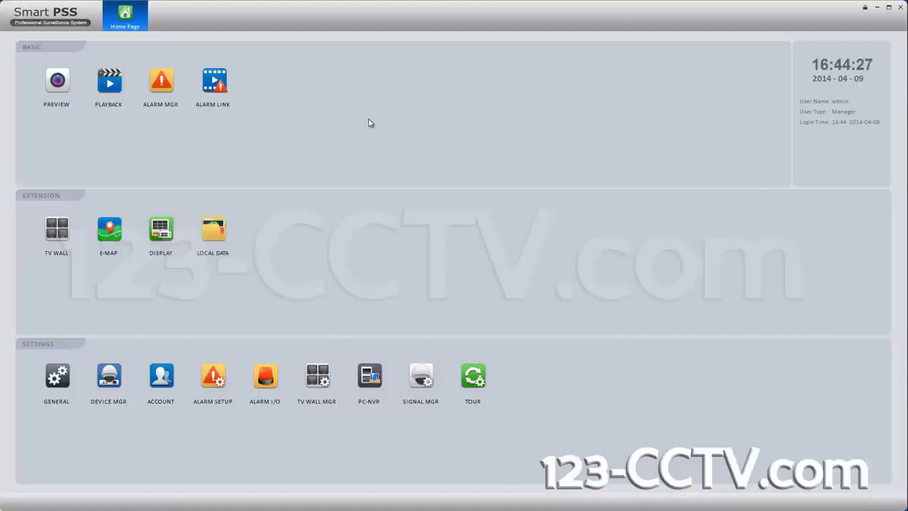
Step: Open DEVICE MGR from the Smart PSS Home Page
click(118, 381)
Step: Start a manual device add with name test123 and address testdvr.no-ip.com
click(68, 68)
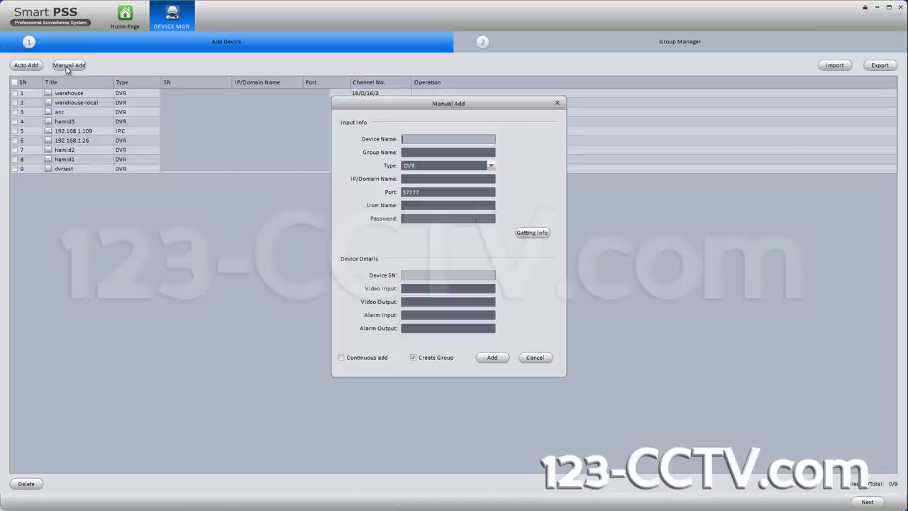
drag(404, 105, 121, 48)
text(test123)
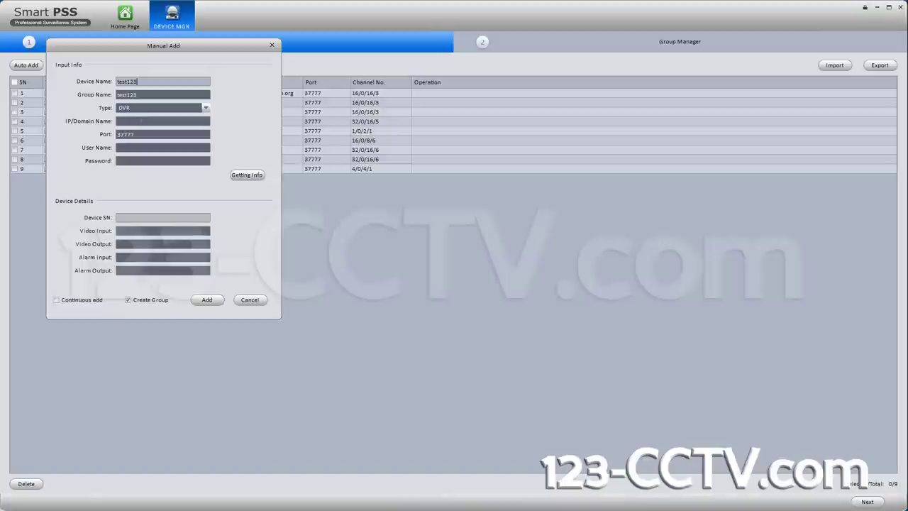
click(141, 121)
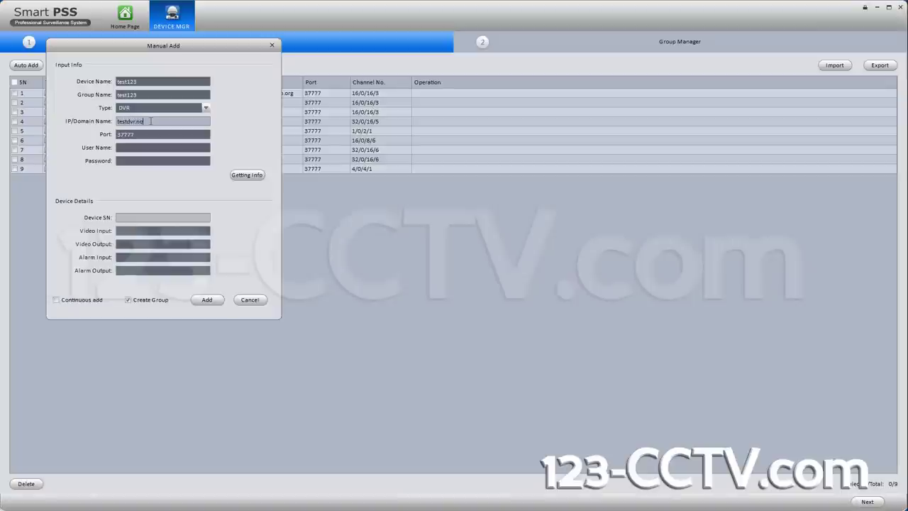
text(com)
Step: Enter the DVR's login user name and password
key(Tab)
key(Tab)
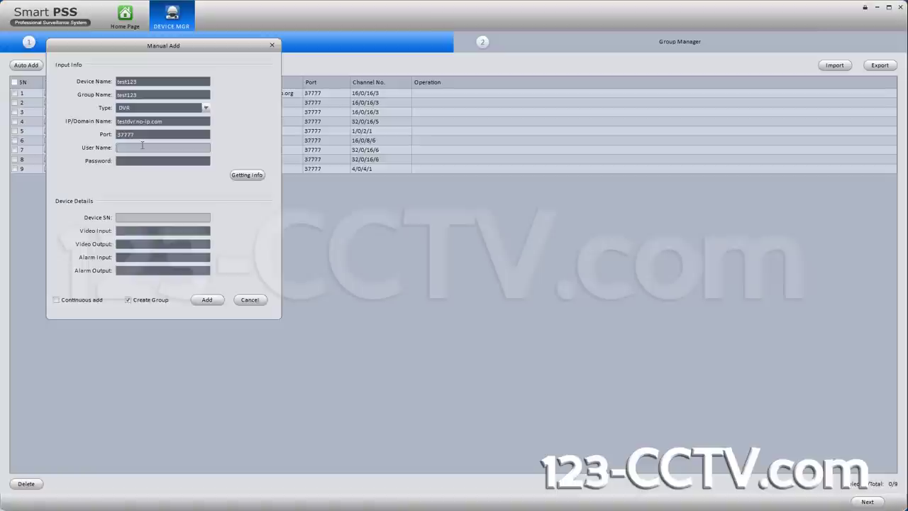
text(admin)
key(Tab)
text(admin)
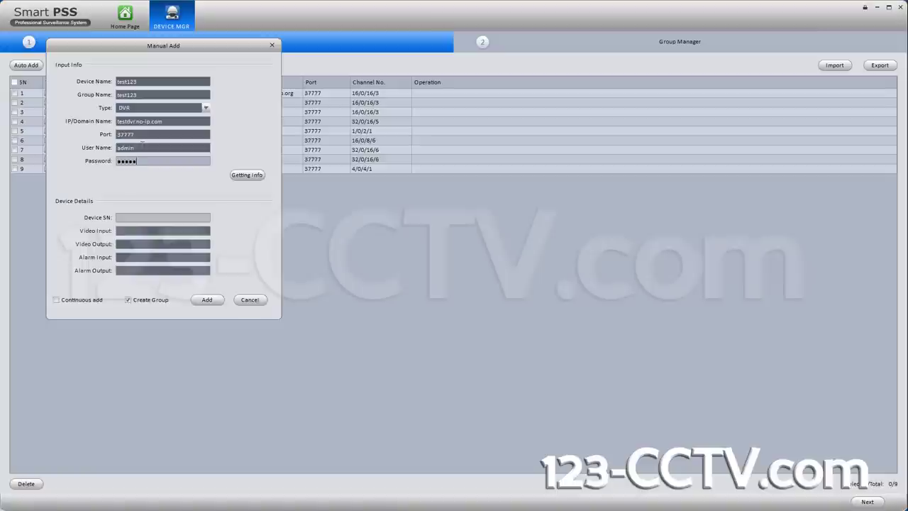
Step: Fetch the DVR's details, including 16 video inputs, and add test123 to the device list
click(239, 181)
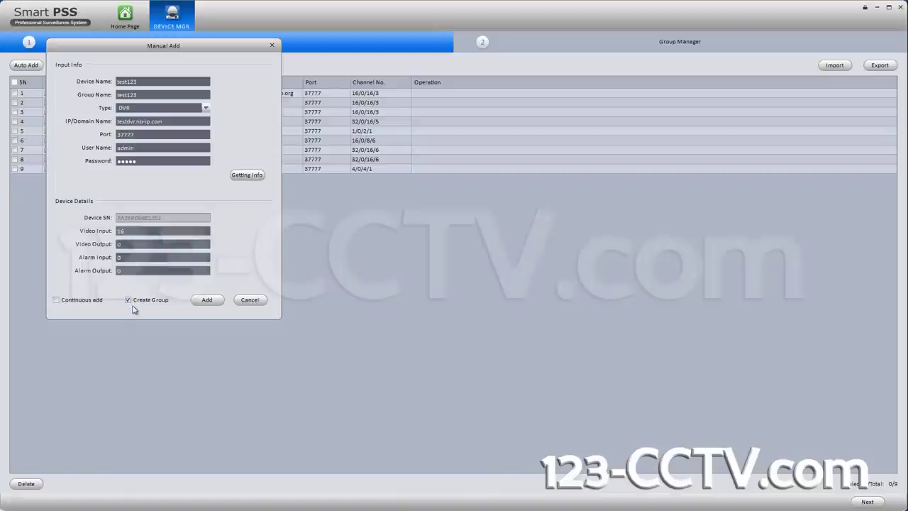
click(206, 303)
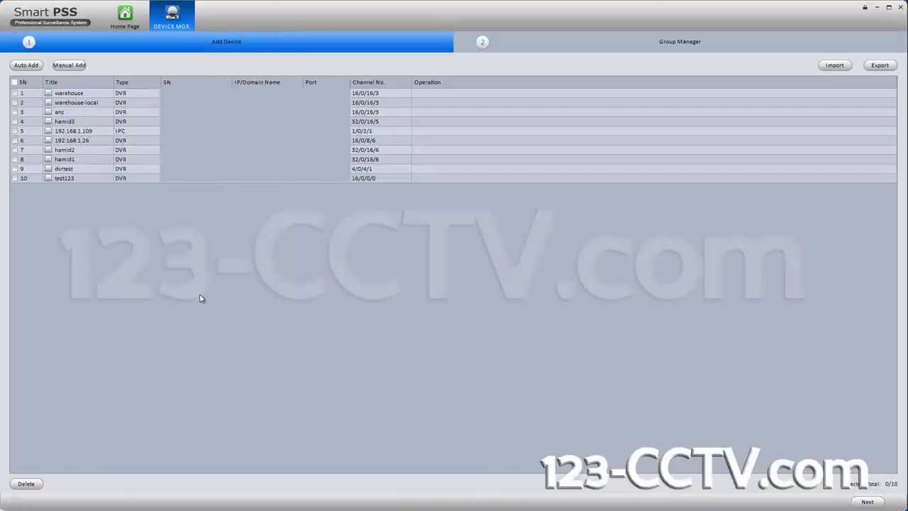
Step: In Group Manager, load live snapshots into test123's 16 camera thumbnails
click(867, 501)
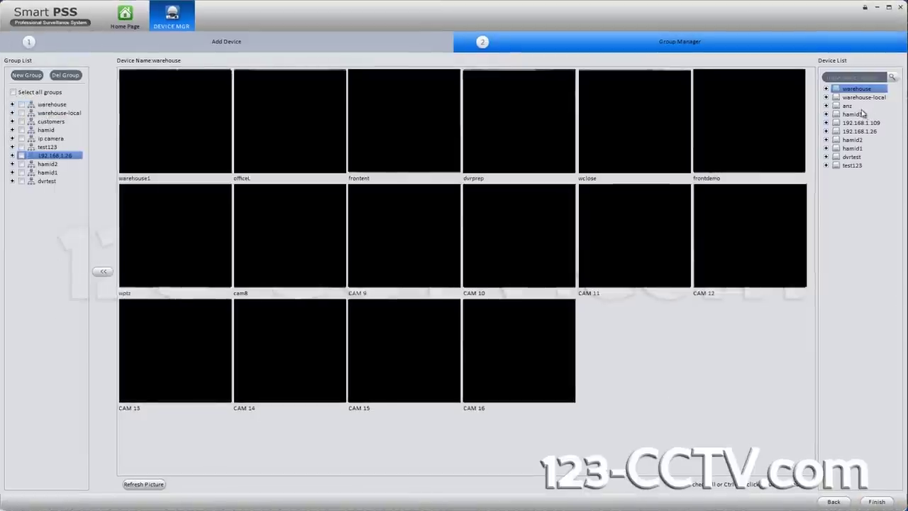
click(852, 165)
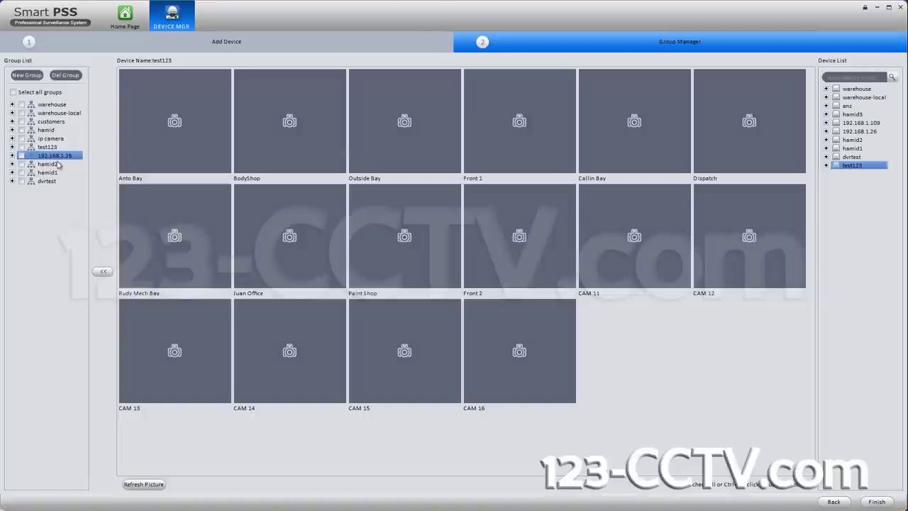
click(47, 181)
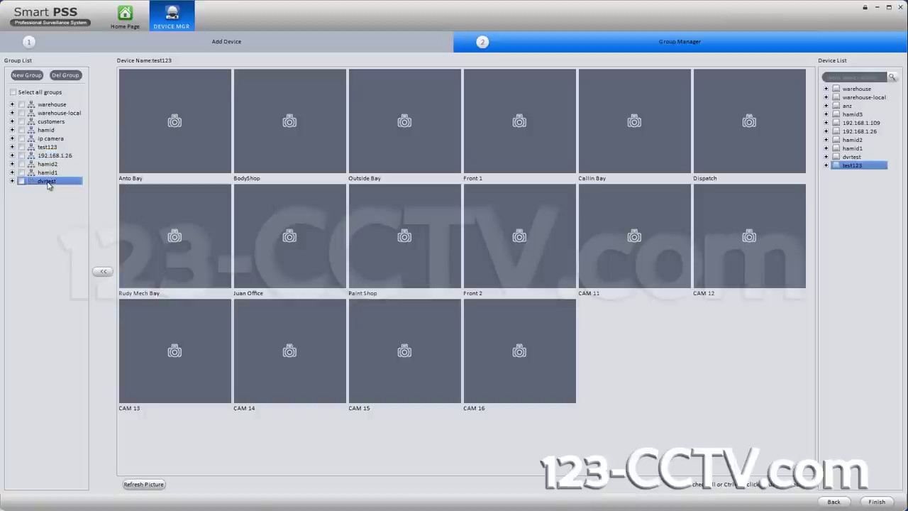
click(135, 485)
click(134, 486)
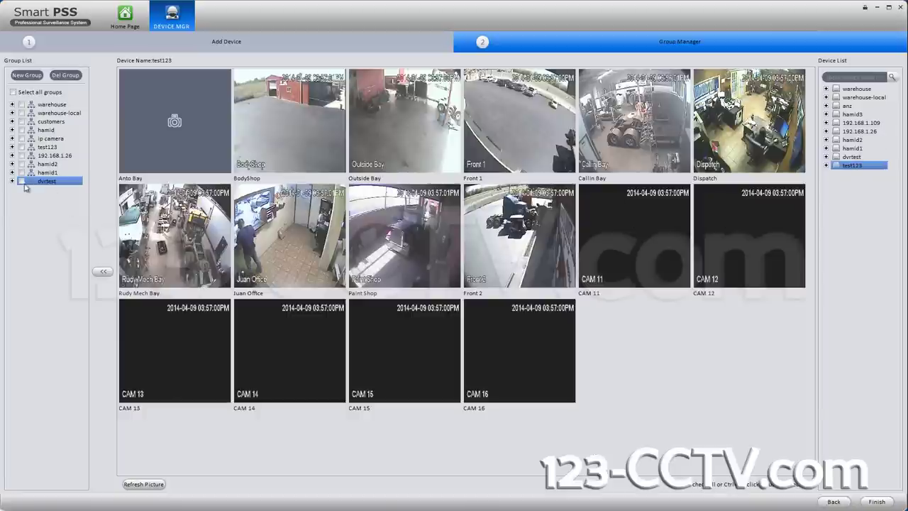
Step: Expand the dvrtest group, keep its name unchanged, and select the test123 group
double_click(57, 182)
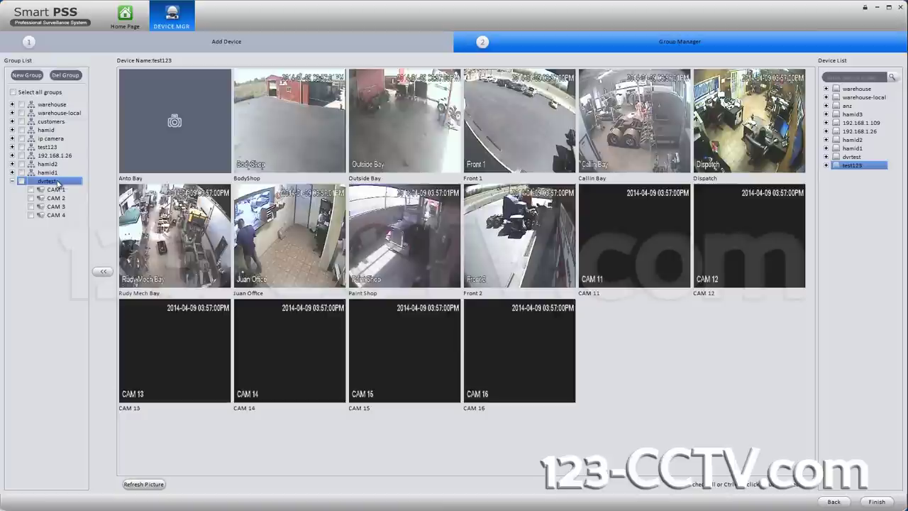
right_click(56, 182)
right_click(48, 181)
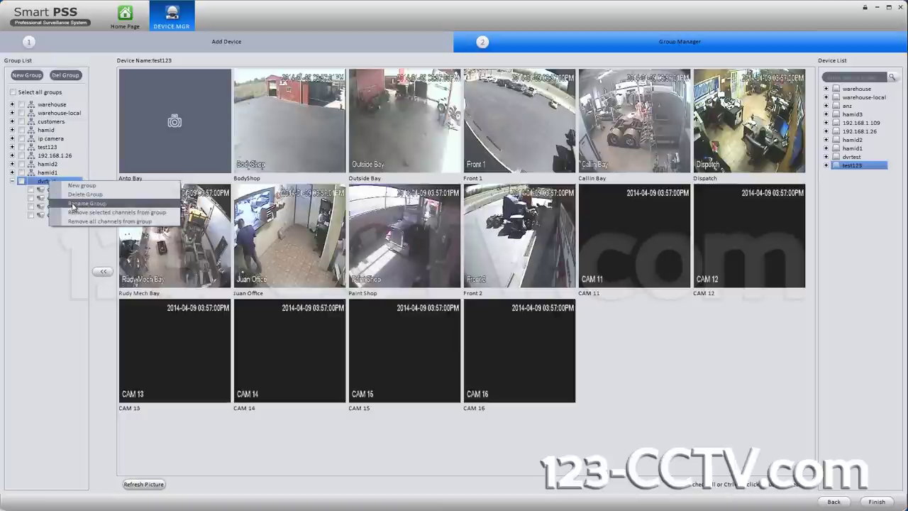
click(73, 204)
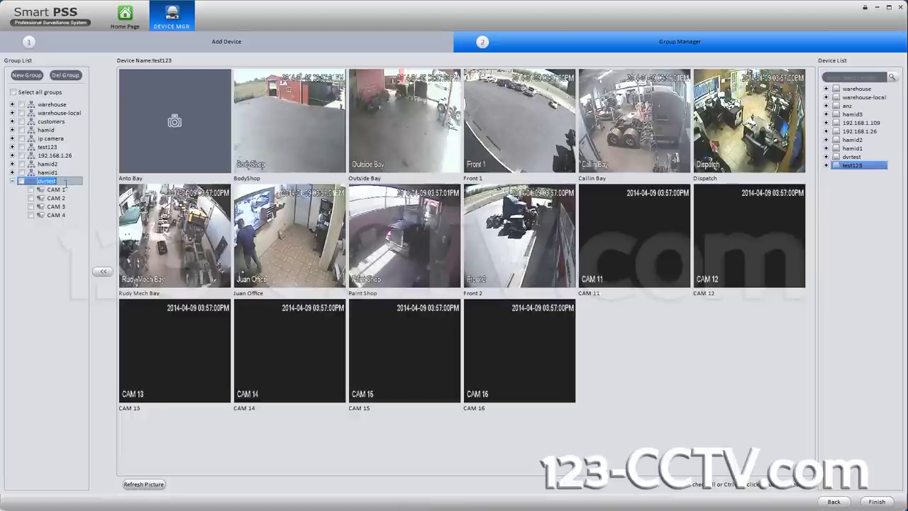
click(56, 250)
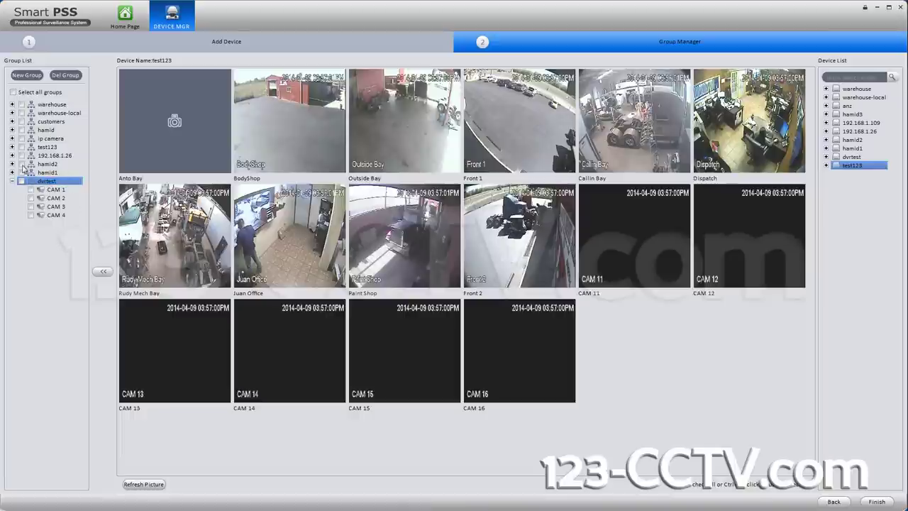
click(48, 148)
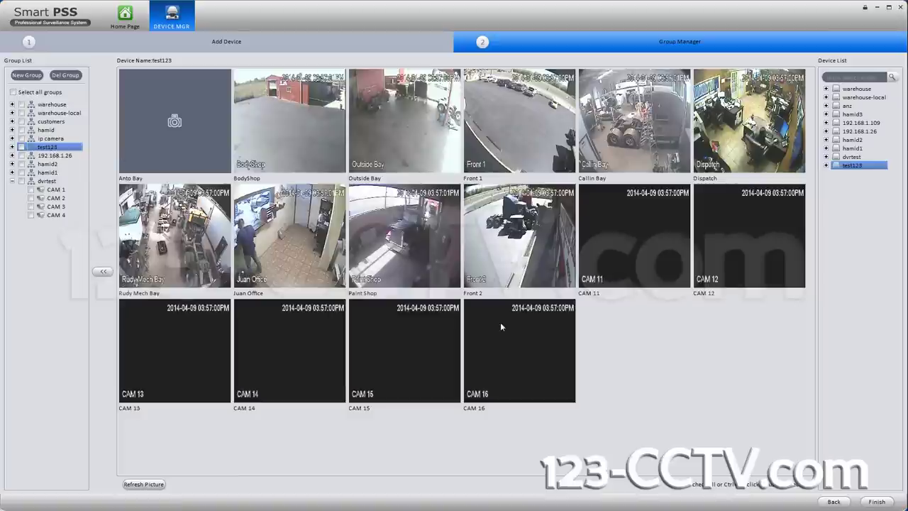
Step: Finish setup, open Preview, and expand test123 to list its 16 cameras
click(879, 502)
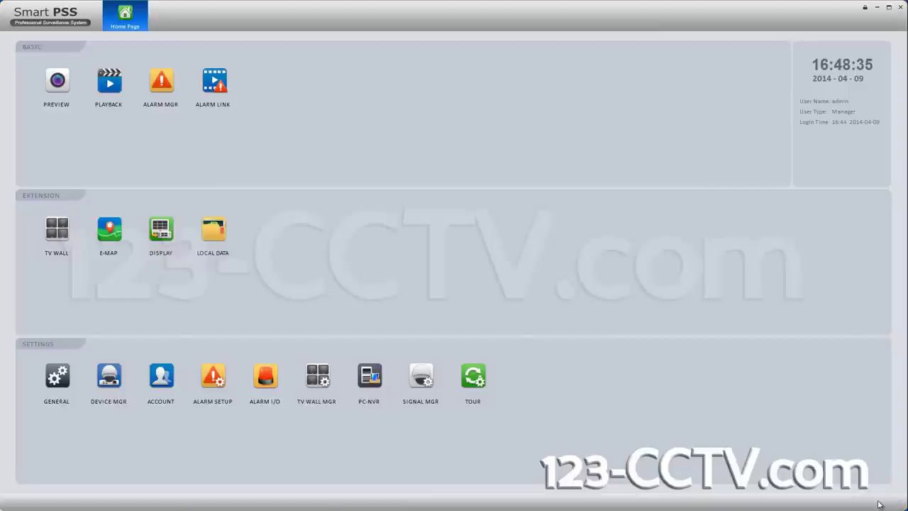
click(61, 79)
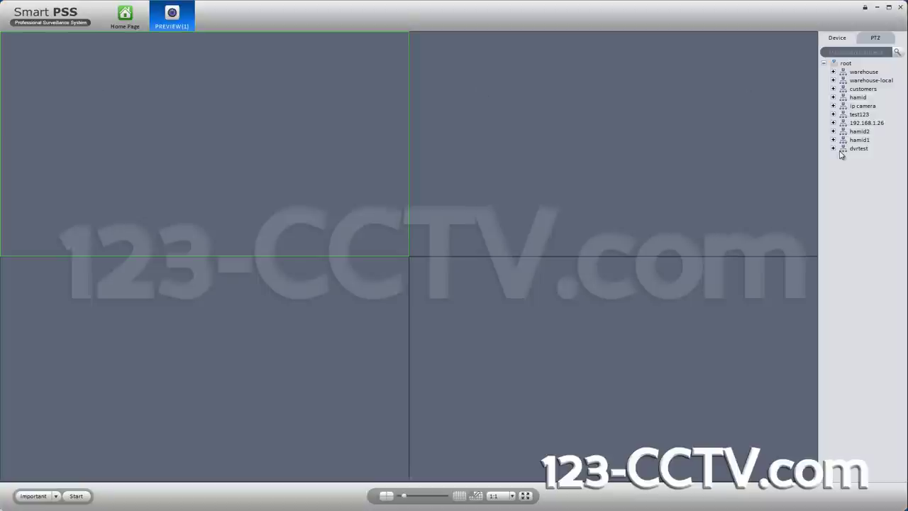
click(834, 114)
click(860, 115)
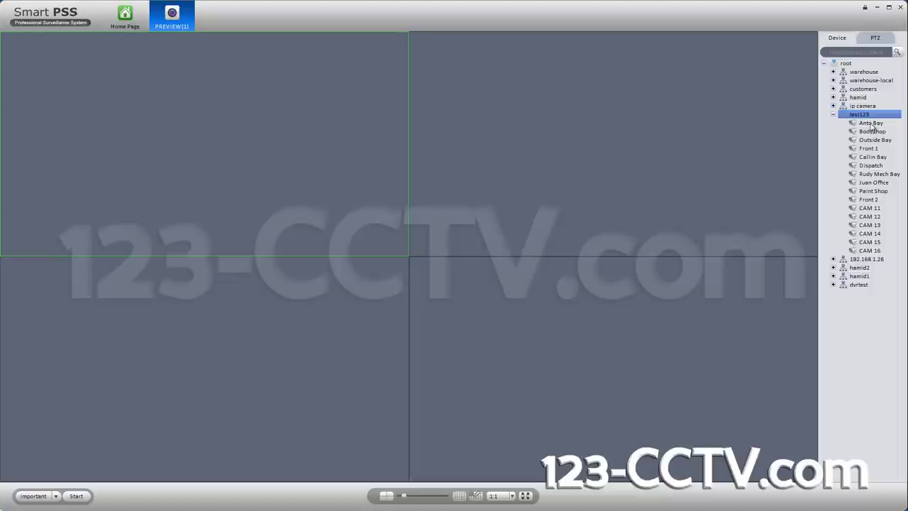
click(872, 125)
Step: Play Anto Bay in the top-left pane and check its Stream Type options
drag(872, 125, 263, 79)
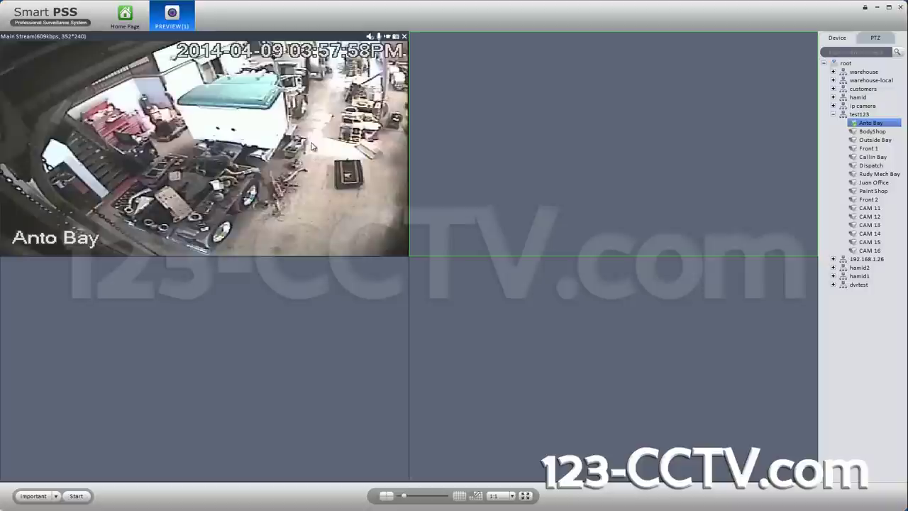
right_click(242, 86)
mouse_move(273, 144)
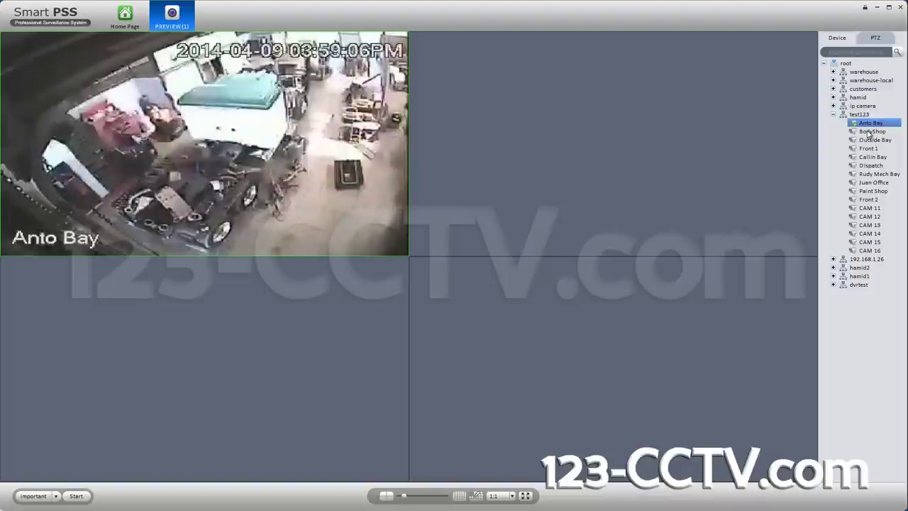
Step: Play BodyShop in the top-right pane and Outside Bay in the bottom-left pane
drag(872, 132, 657, 132)
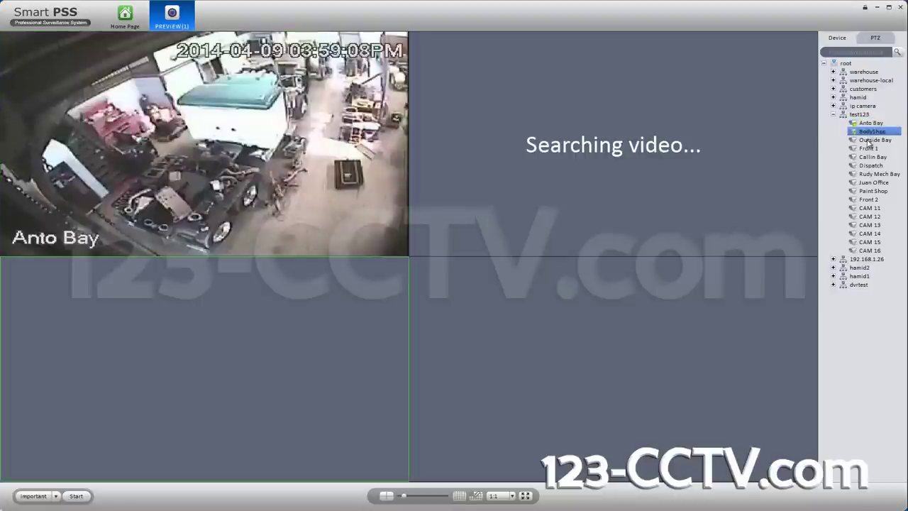
drag(869, 142, 523, 225)
drag(276, 390, 281, 356)
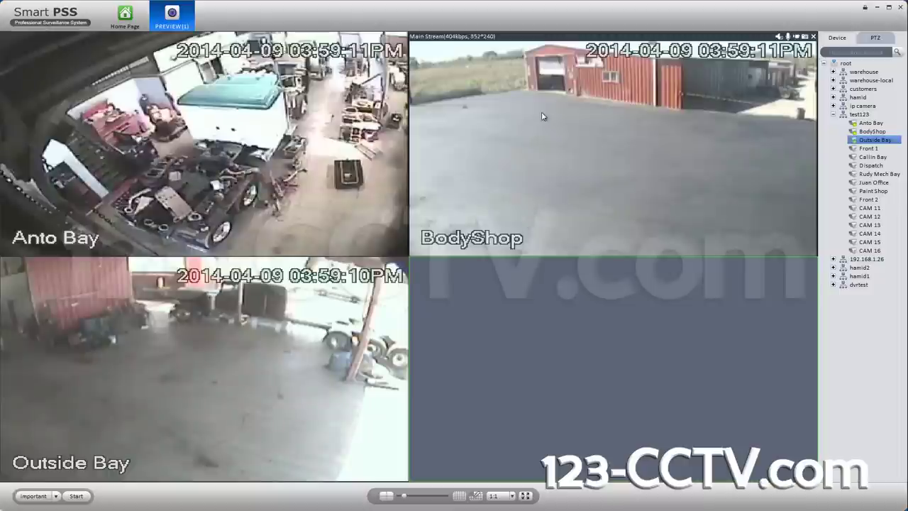
Step: Put BodyShop on the extra stream, favour quality for Outside Bay, and expand to 16 panes
right_click(541, 112)
mouse_move(563, 170)
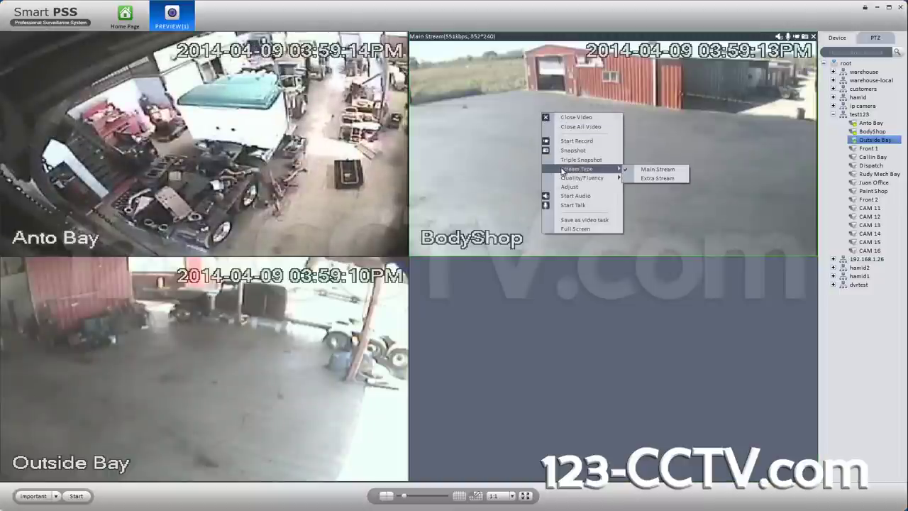
click(648, 178)
click(368, 288)
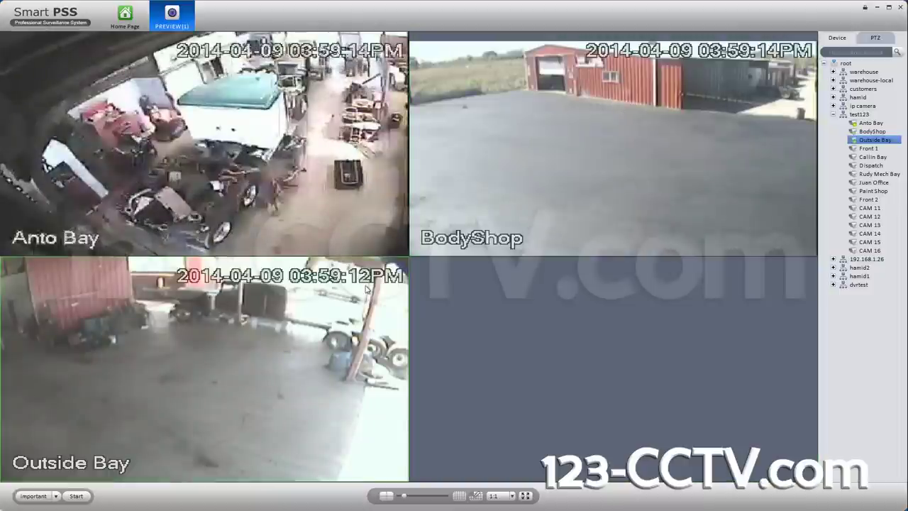
right_click(368, 288)
mouse_move(433, 351)
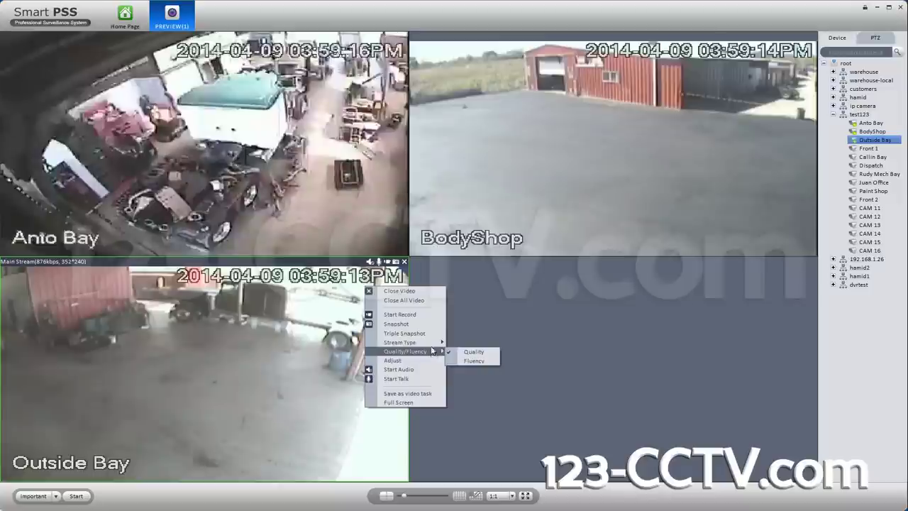
click(472, 352)
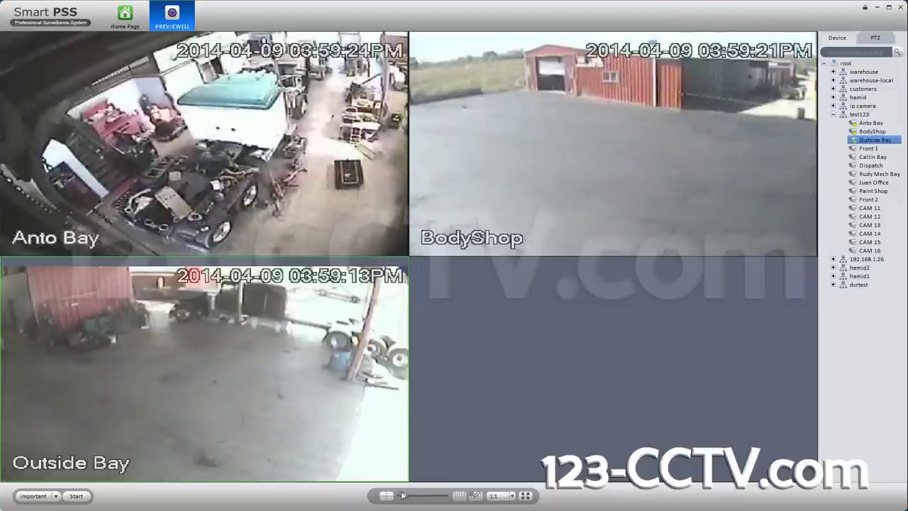
drag(403, 495, 431, 502)
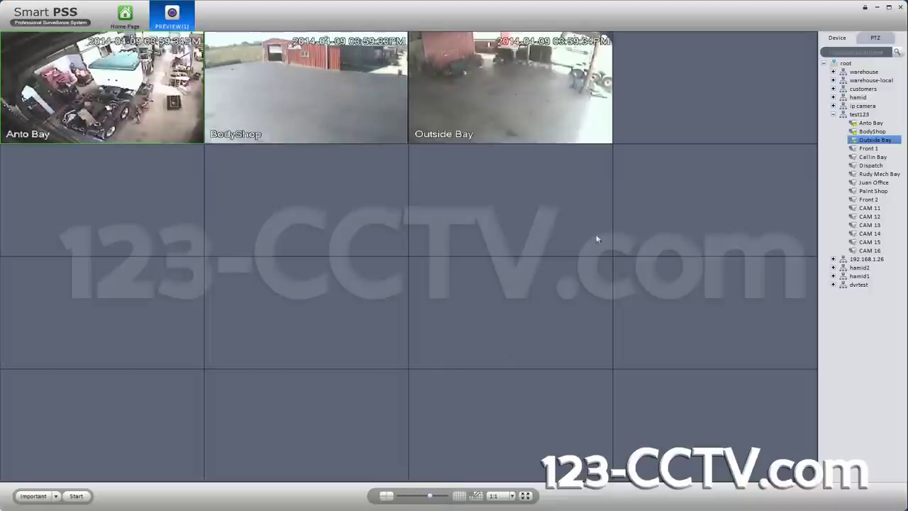
click(508, 163)
click(680, 86)
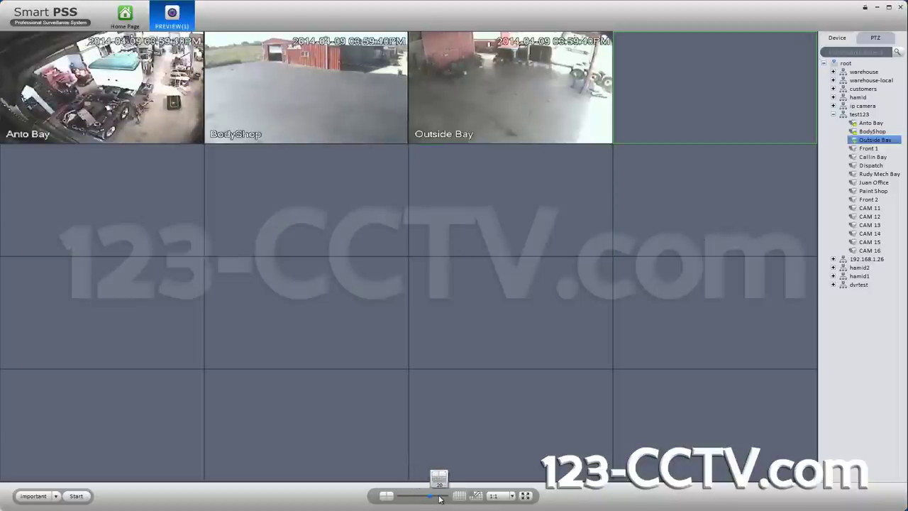
mouse_move(430, 499)
mouse_down()
mouse_move(421, 498)
mouse_move(430, 501)
mouse_up()
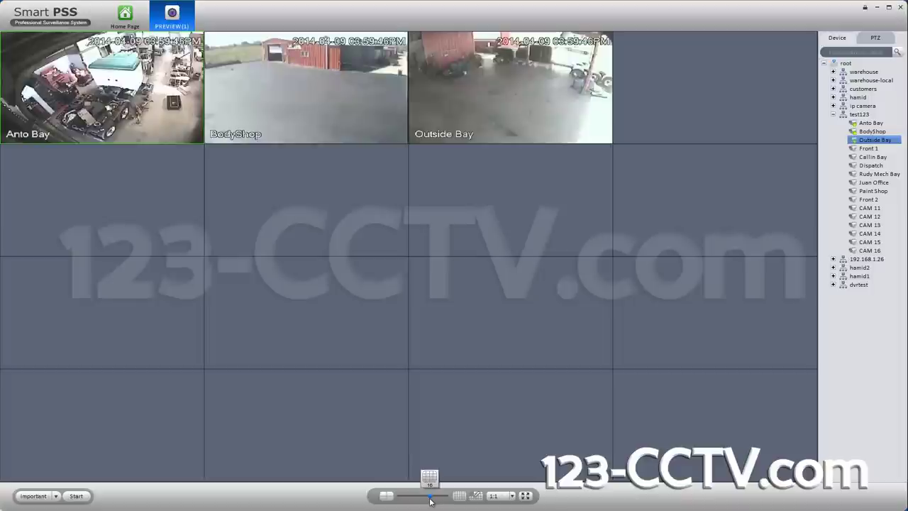
Step: Add Front 1 and Callin Bay to empty panes as extra streams
click(758, 105)
right_click(858, 149)
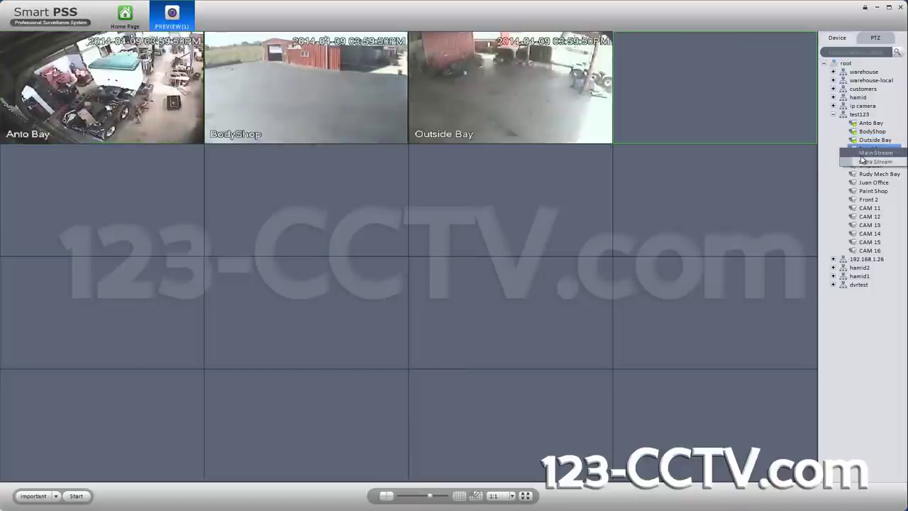
click(861, 155)
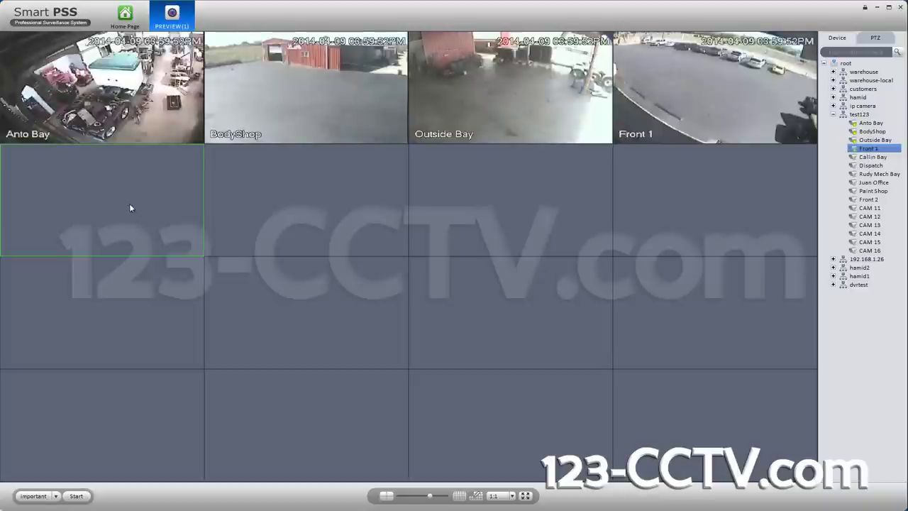
click(306, 195)
click(162, 190)
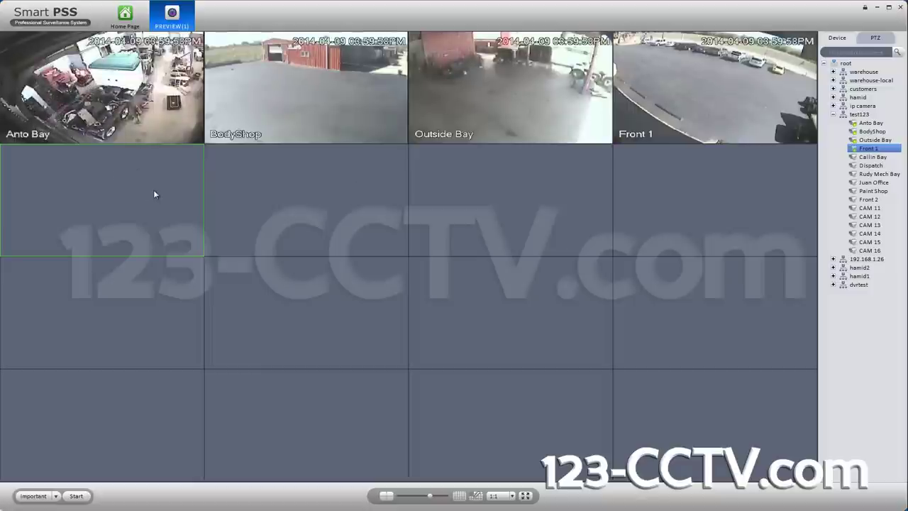
right_click(878, 157)
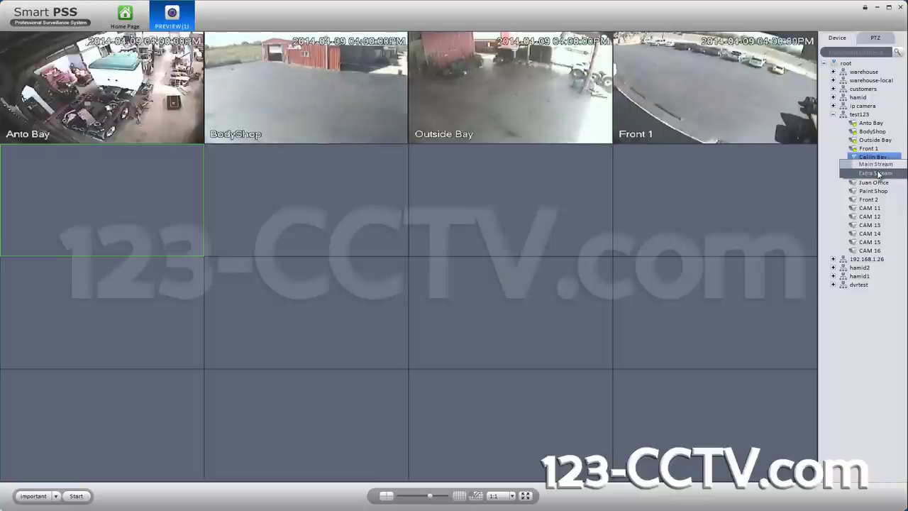
click(877, 173)
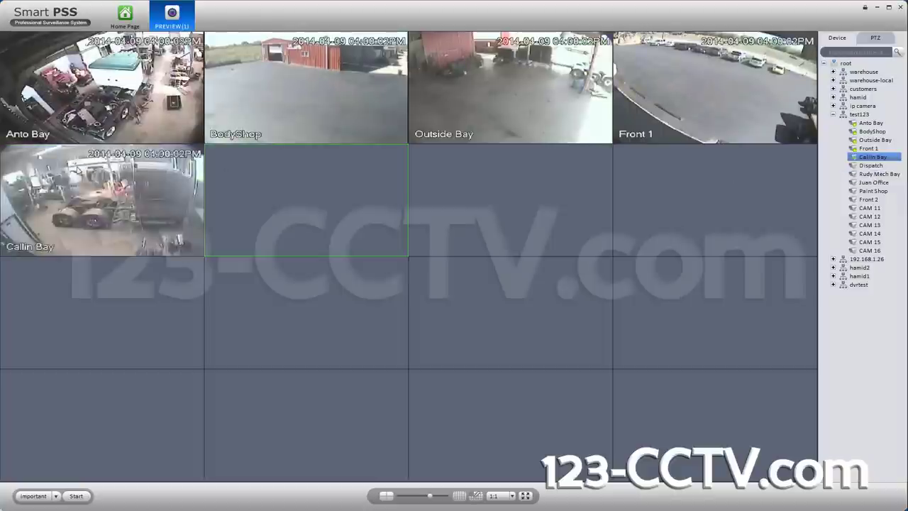
Step: Add Dispatch, Rudy Mech Bay, Juan Office, Paint Shop and Front 2 as extra streams
drag(873, 165, 877, 168)
click(877, 181)
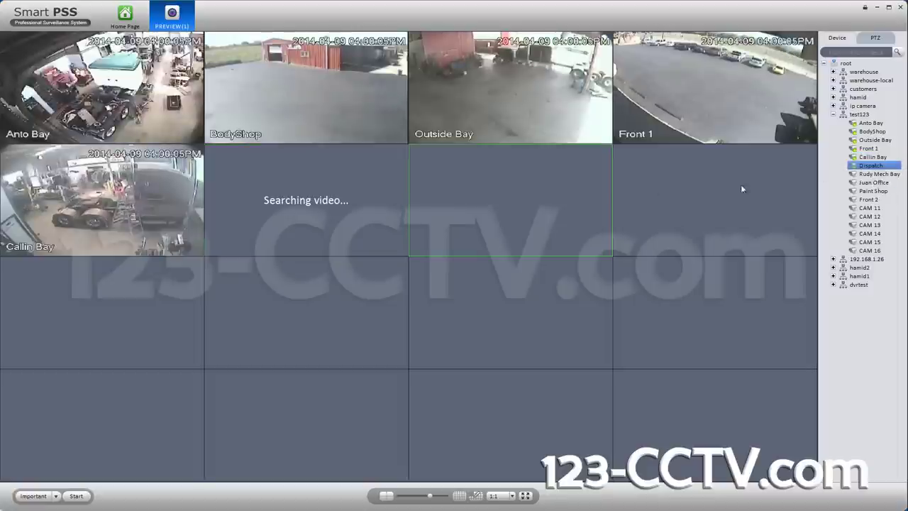
right_click(869, 173)
click(870, 186)
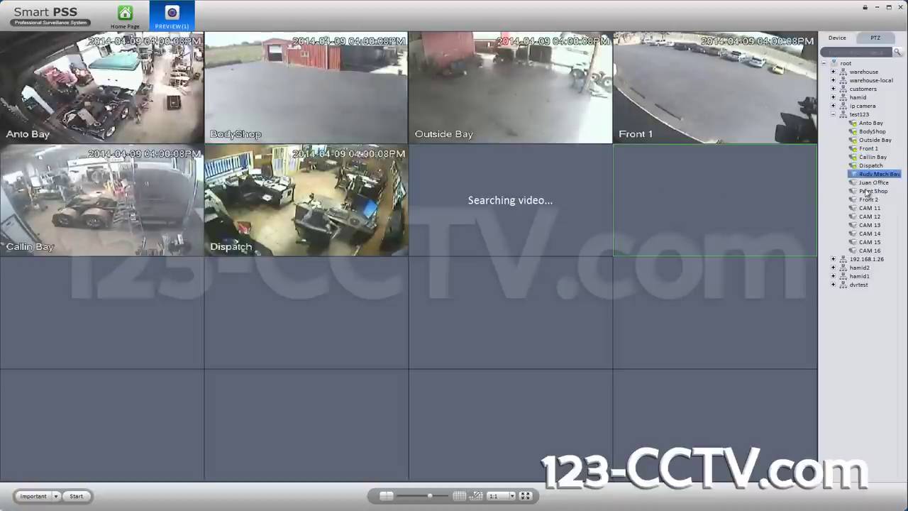
right_click(866, 183)
click(864, 190)
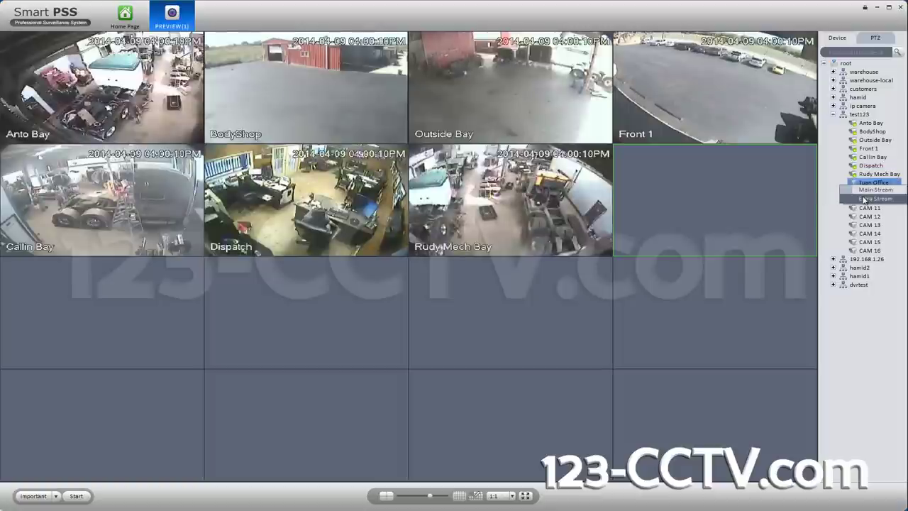
right_click(867, 191)
click(869, 207)
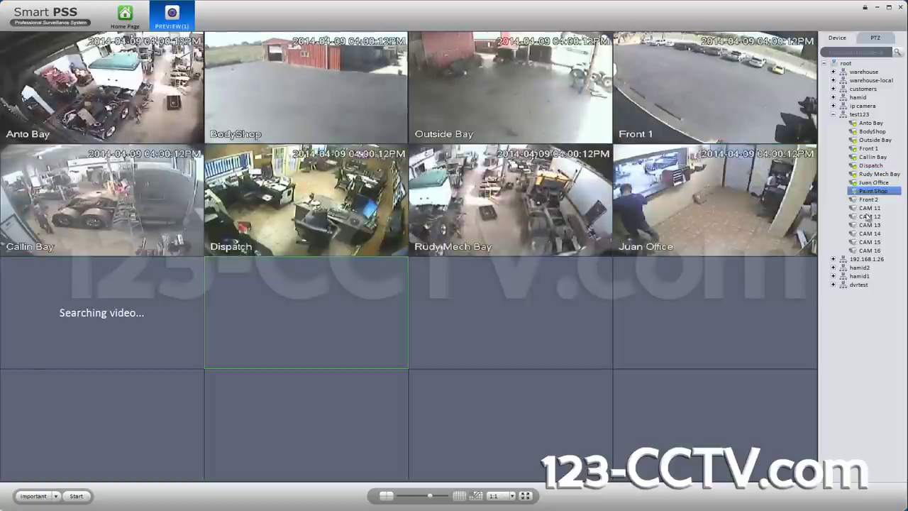
right_click(869, 201)
click(876, 215)
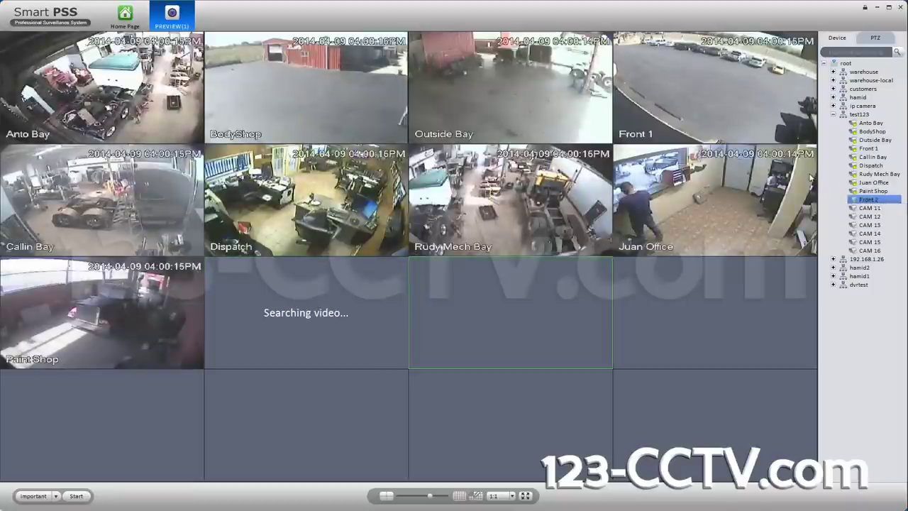
Step: Check the Dispatch feed's stream settings and expand the hamid1 recorder's camera list
mouse_move(784, 165)
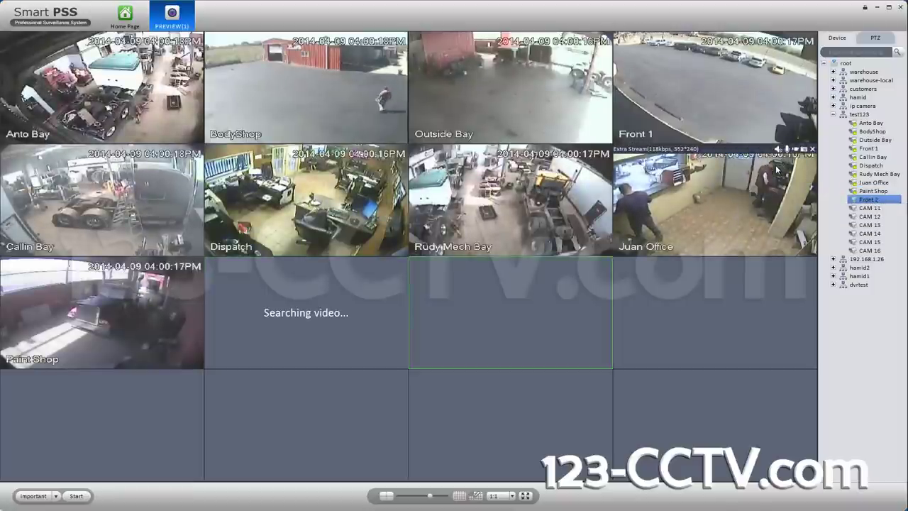
click(328, 268)
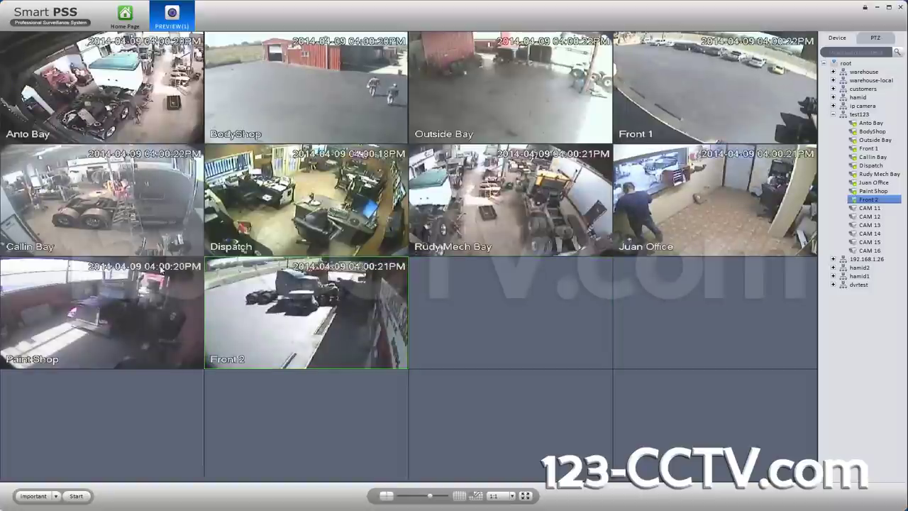
mouse_move(124, 209)
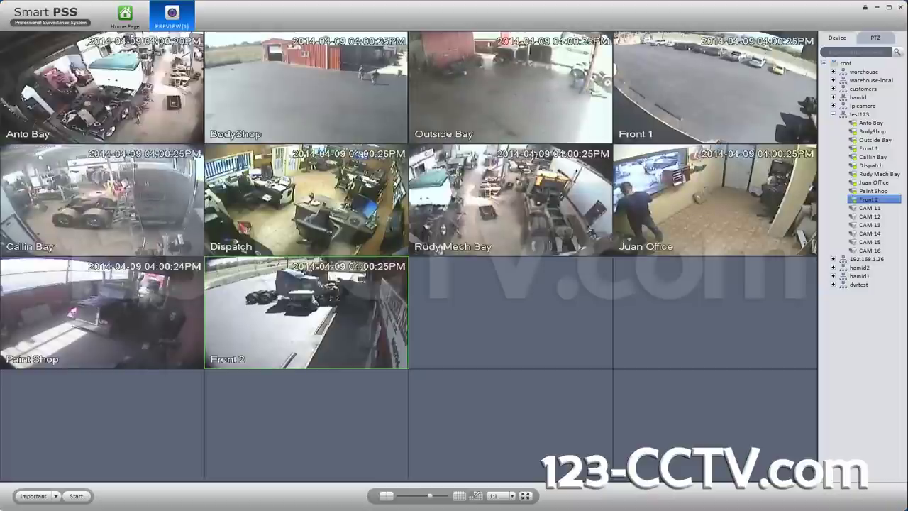
right_click(320, 186)
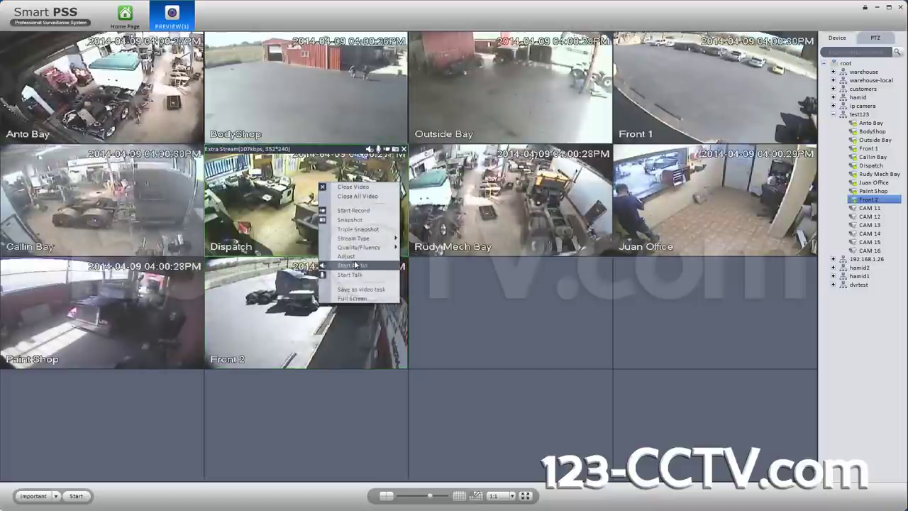
click(440, 213)
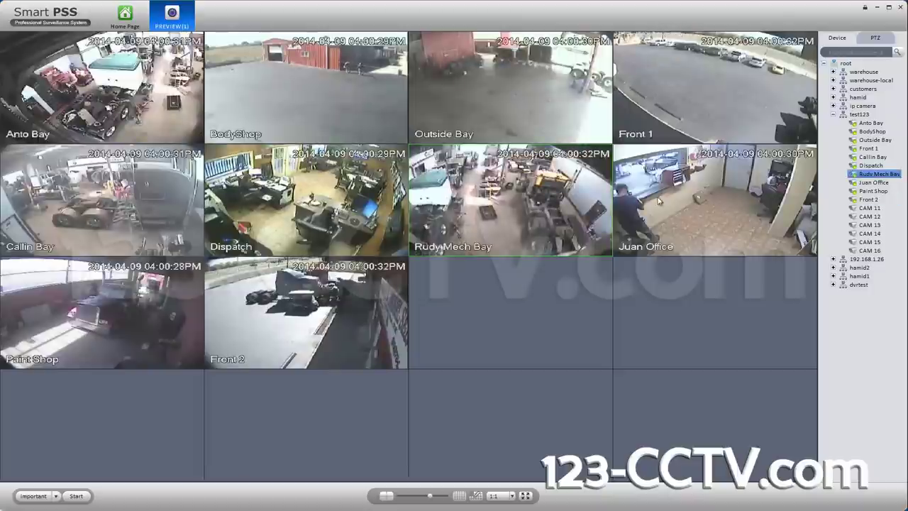
click(834, 277)
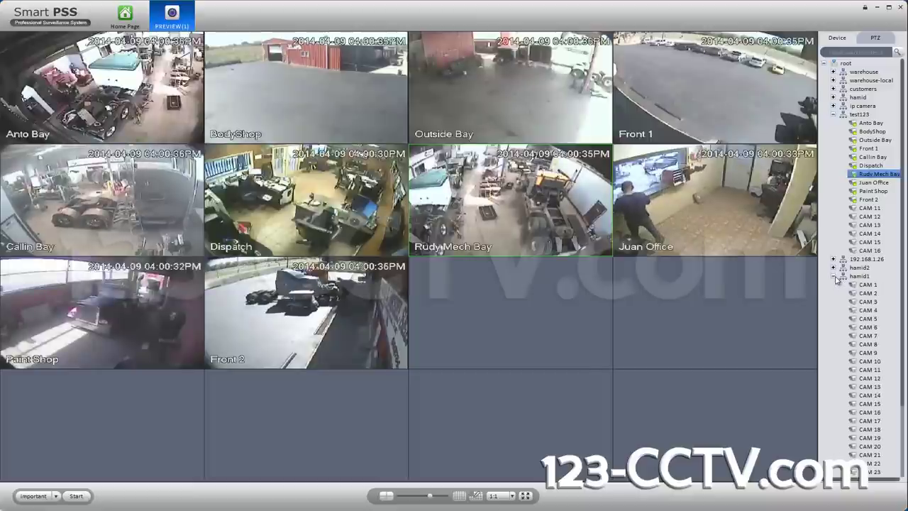
click(582, 290)
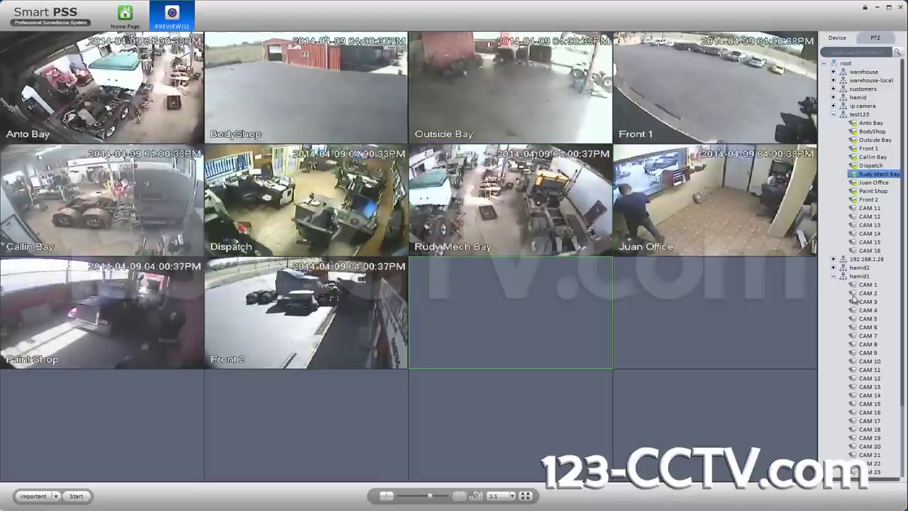
double_click(867, 285)
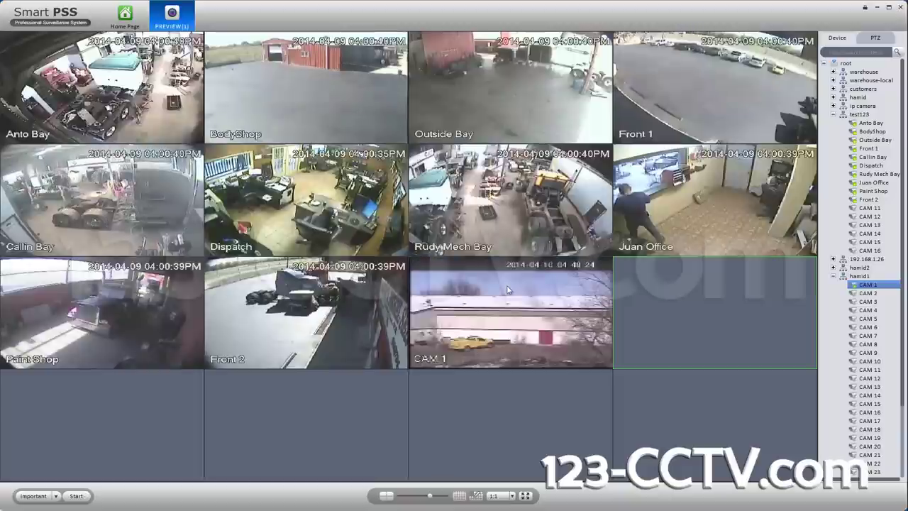
click(508, 304)
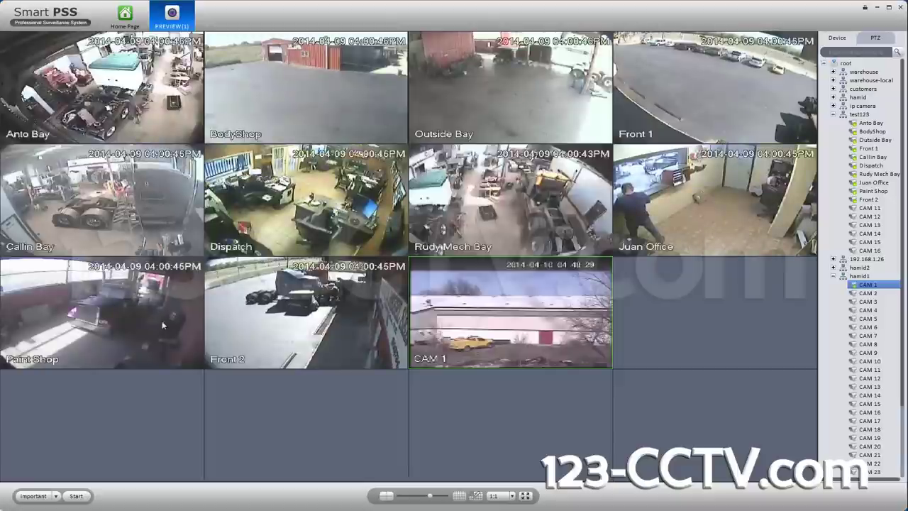
mouse_move(488, 303)
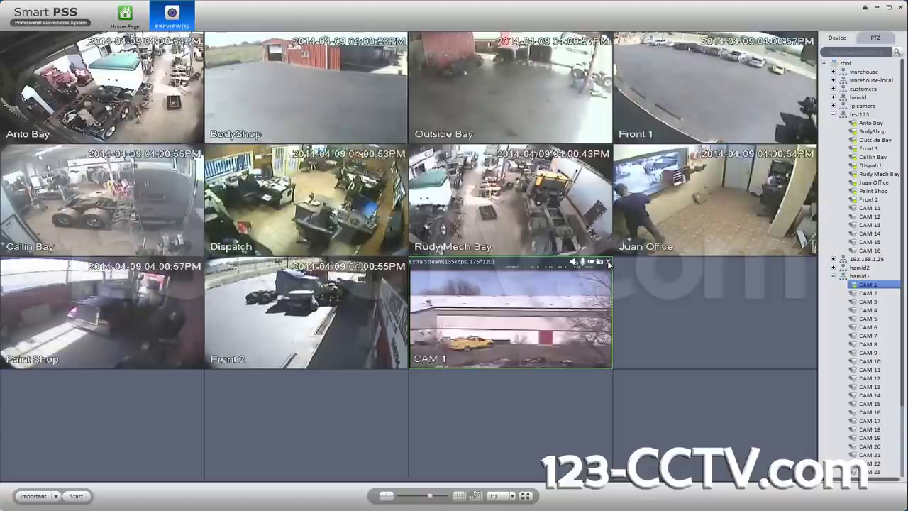
click(608, 262)
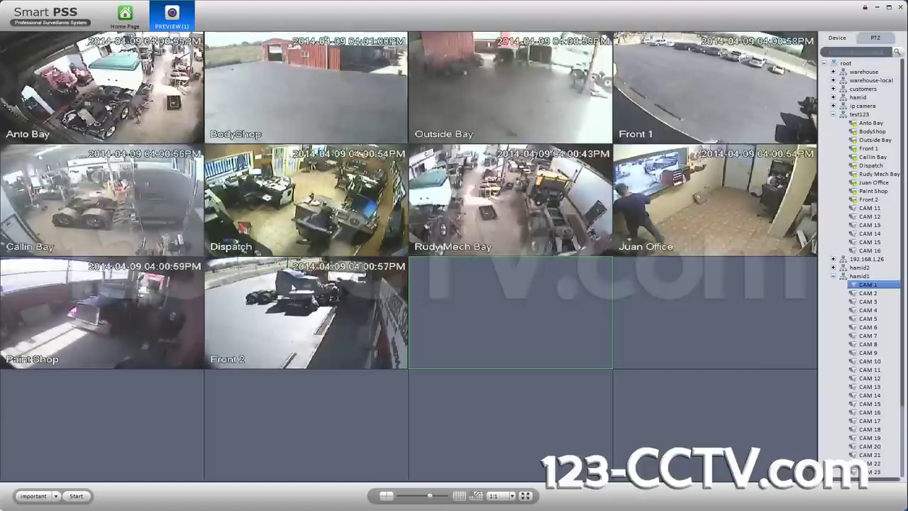
click(355, 305)
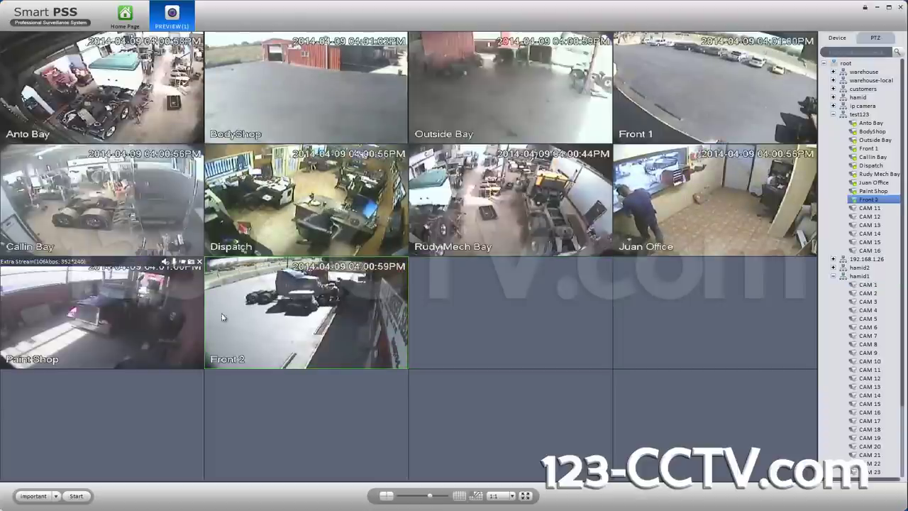
Step: Check the stream types of Front 2, Paint Shop, Juan Office, Rudy Mech Bay and Dispatch
right_click(312, 288)
mouse_move(358, 346)
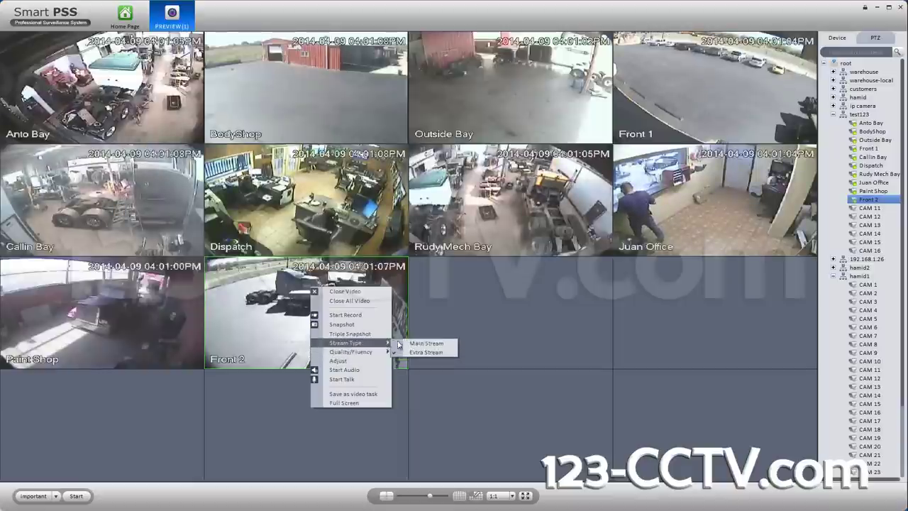
click(162, 286)
right_click(161, 284)
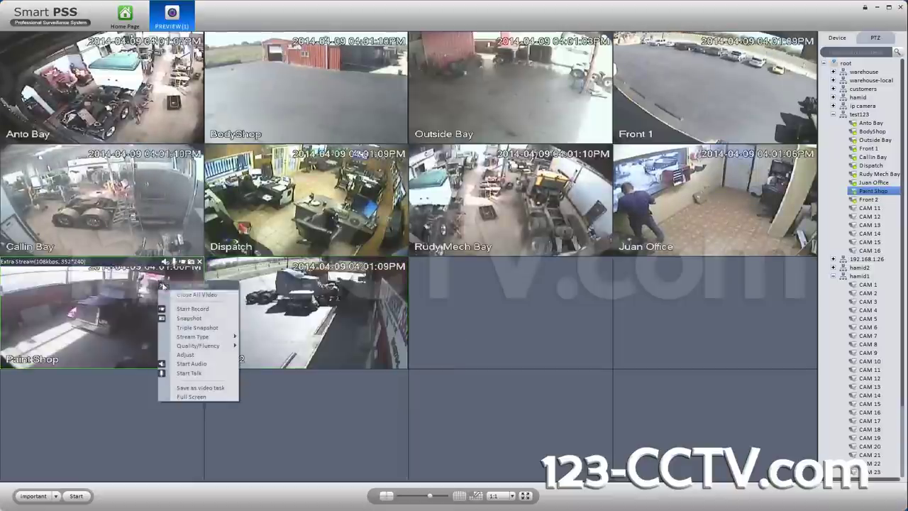
mouse_move(203, 337)
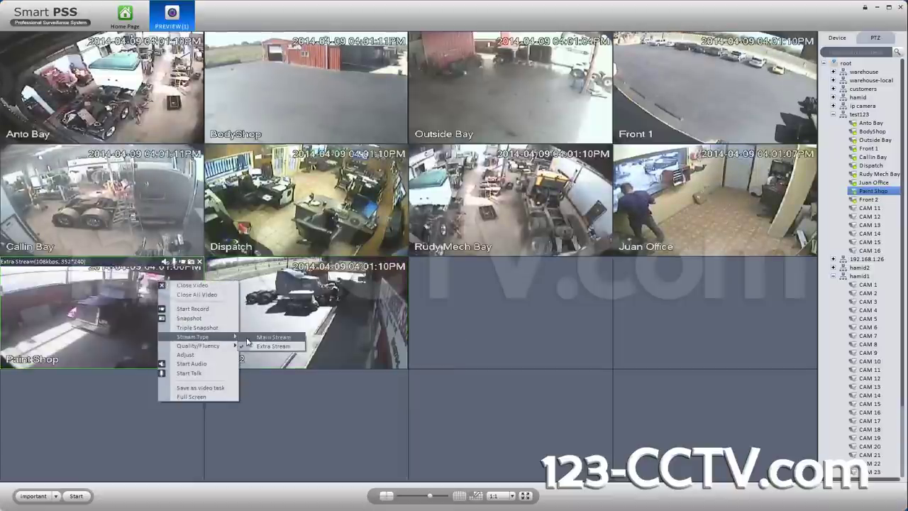
click(656, 203)
right_click(656, 204)
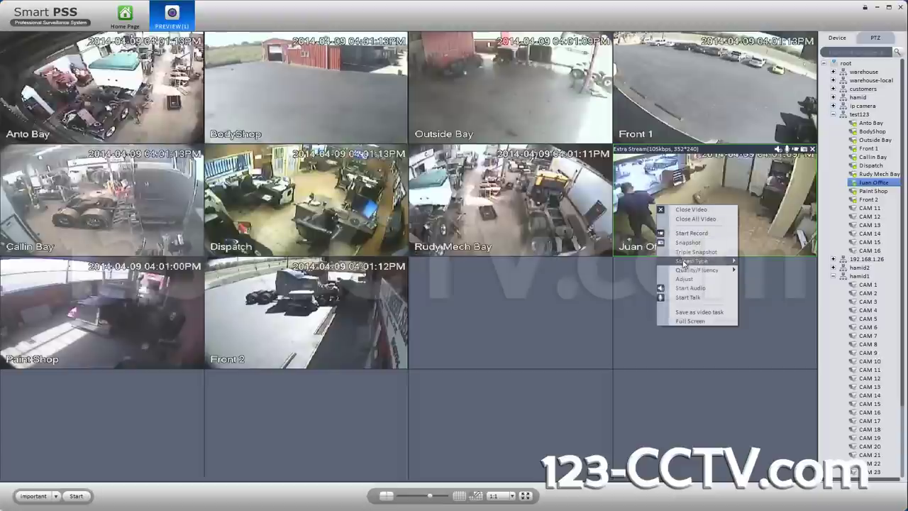
click(555, 197)
right_click(555, 196)
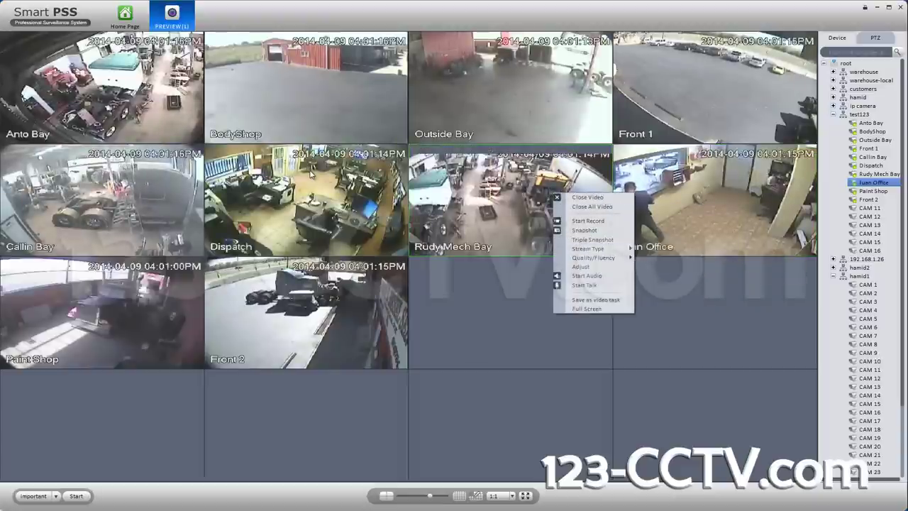
click(311, 173)
right_click(311, 173)
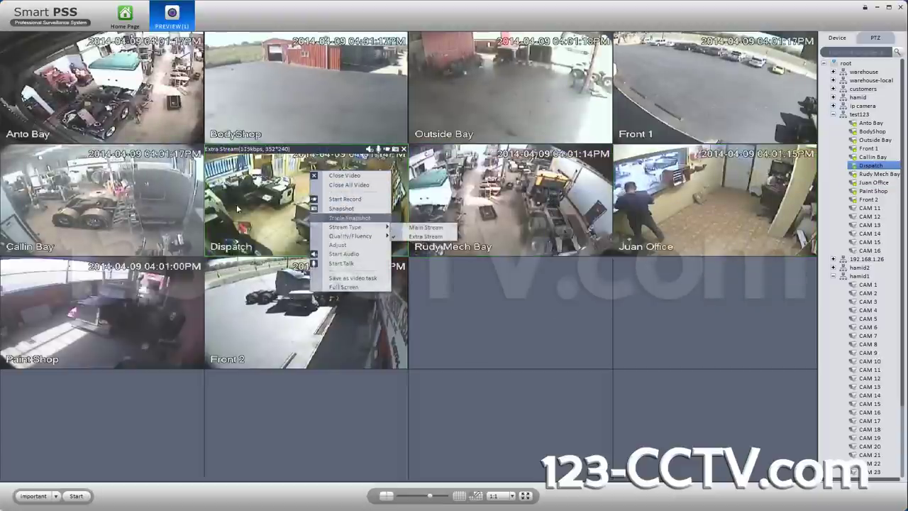
click(151, 191)
Step: Check Callin Bay, Front 1, Outside Bay, BodyShop and Anto Bay stream types, leaving them unchanged
right_click(151, 192)
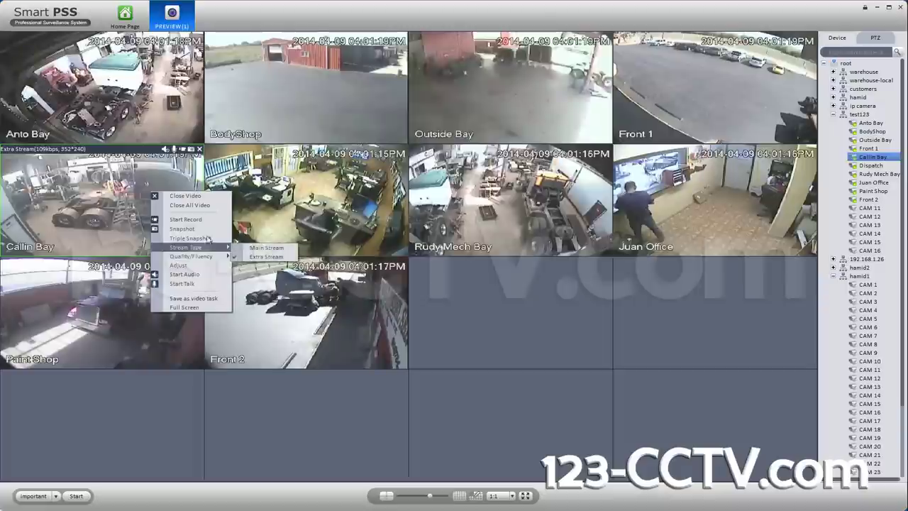
click(661, 65)
right_click(660, 66)
mouse_move(688, 125)
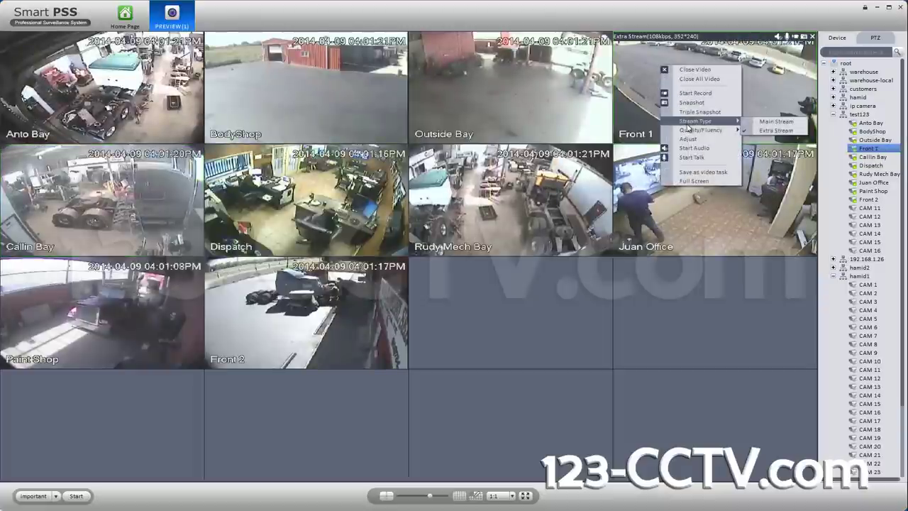
click(534, 81)
right_click(534, 81)
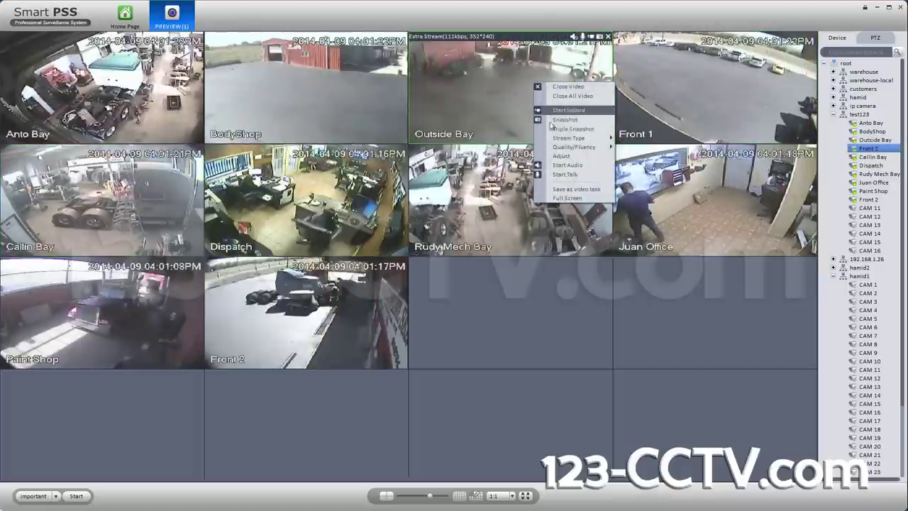
click(335, 71)
right_click(335, 71)
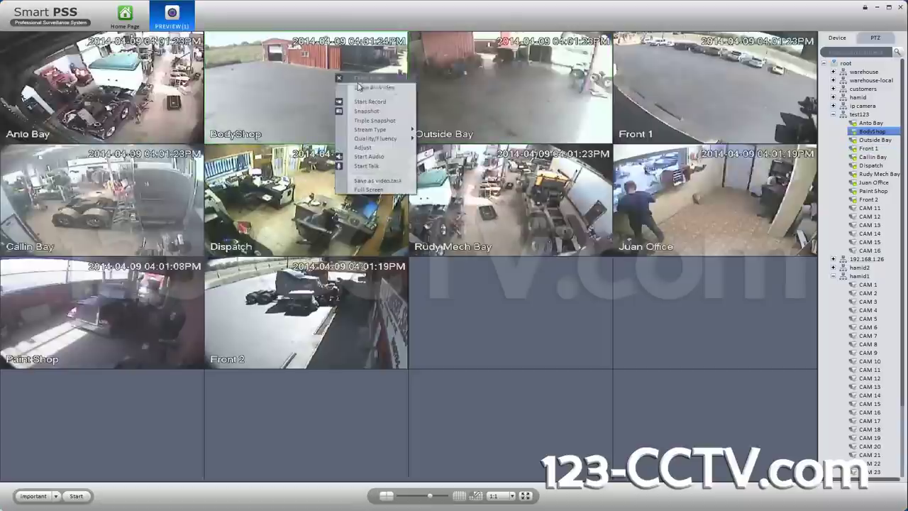
right_click(104, 71)
mouse_move(141, 128)
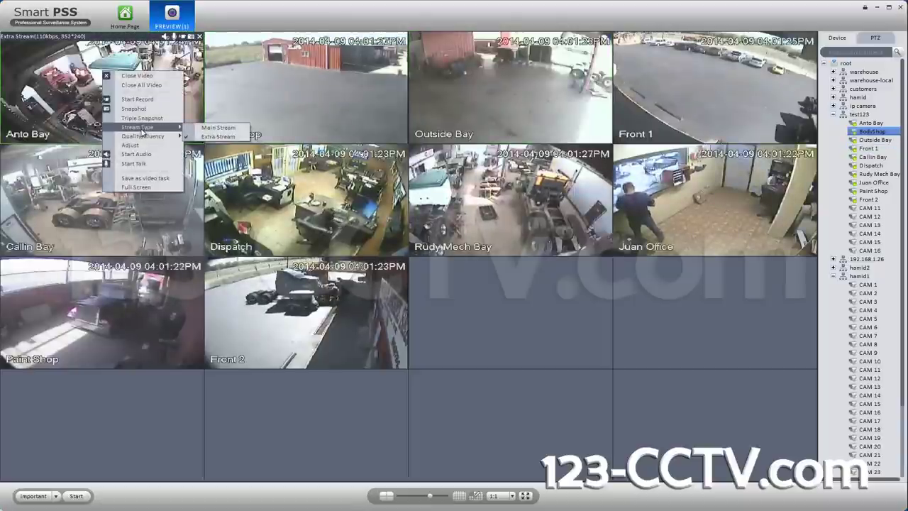
click(219, 127)
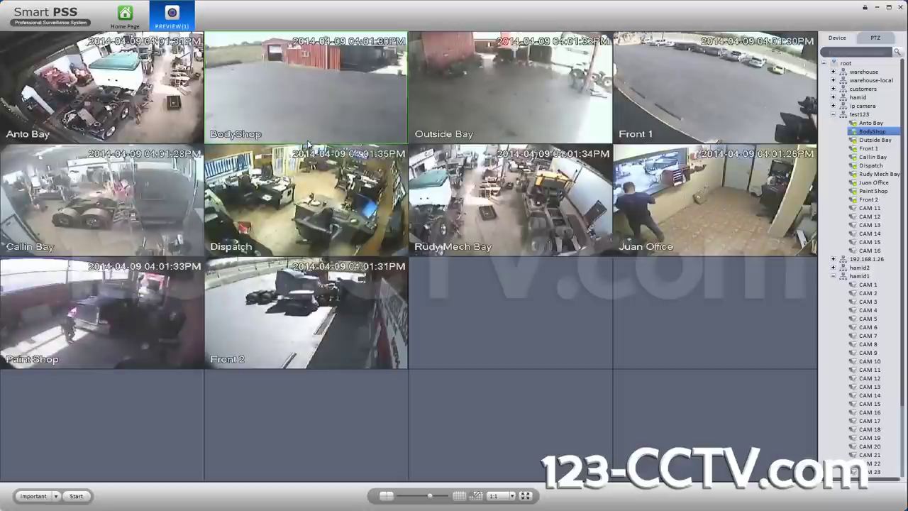
mouse_move(332, 141)
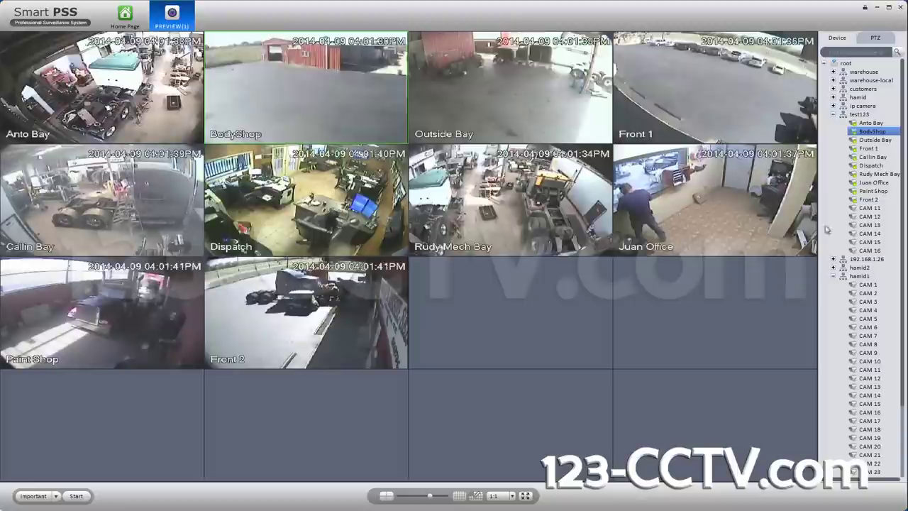
Step: Collapse hamid1 and save the ten-camera grid with Save as video task, Task Name 10cam
click(834, 276)
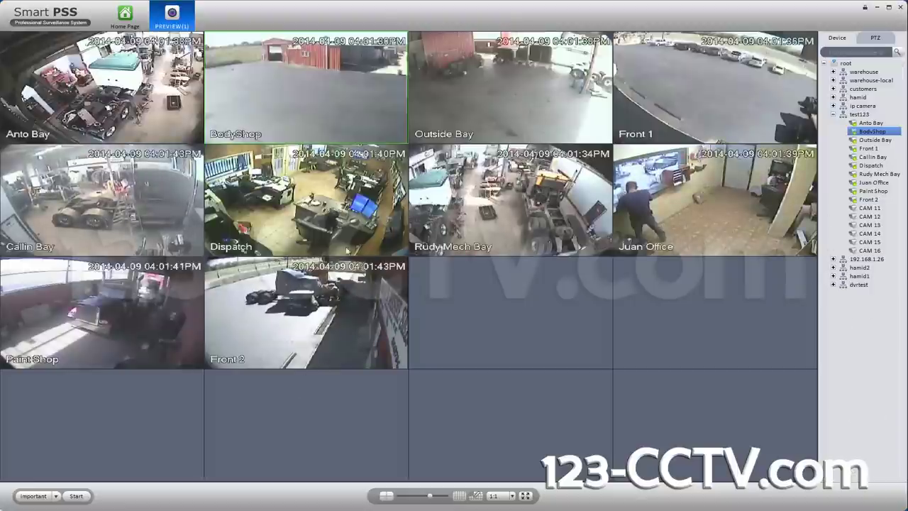
right_click(343, 233)
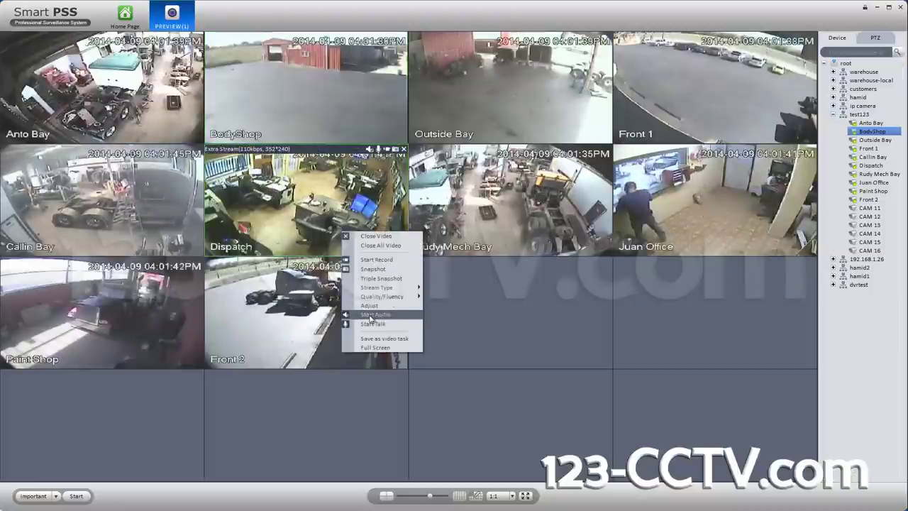
click(379, 338)
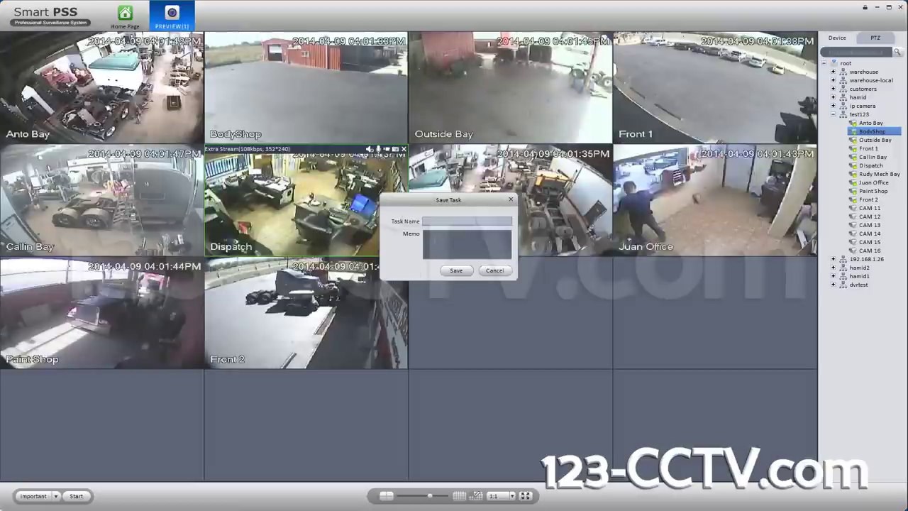
text(10cam)
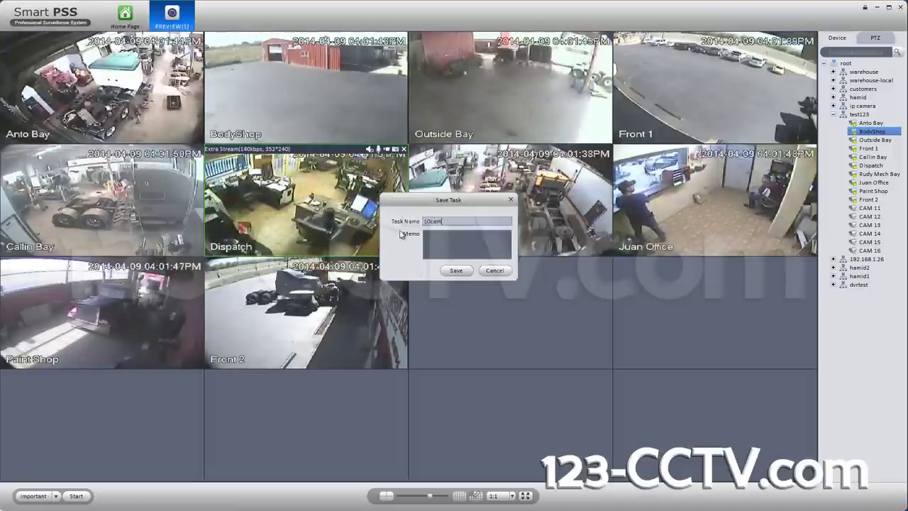
click(440, 243)
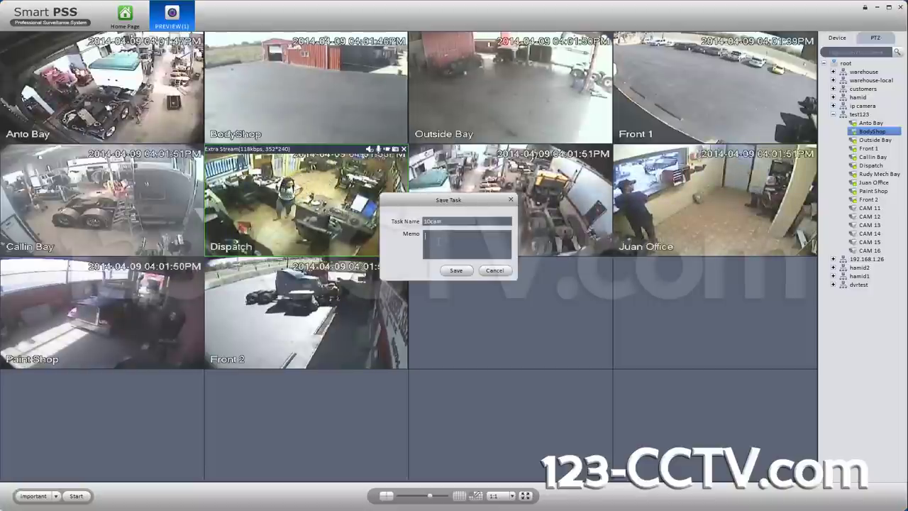
drag(389, 202, 236, 193)
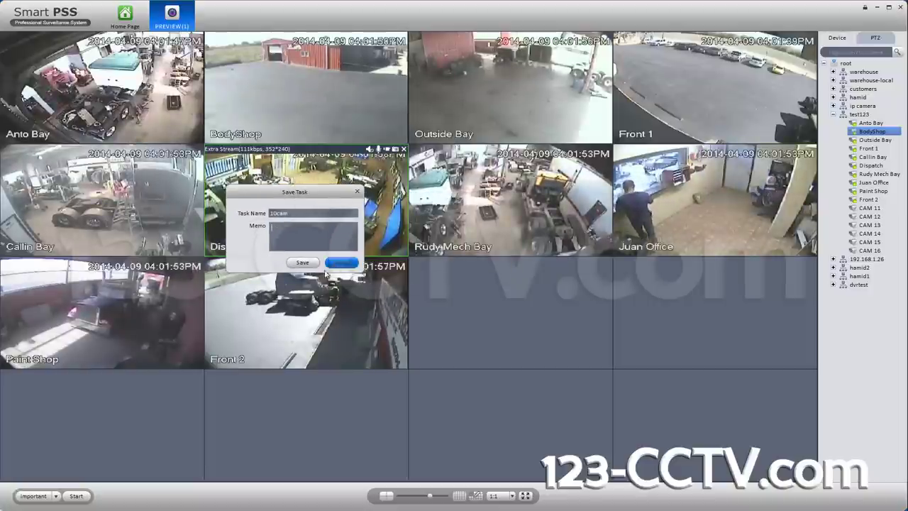
click(302, 263)
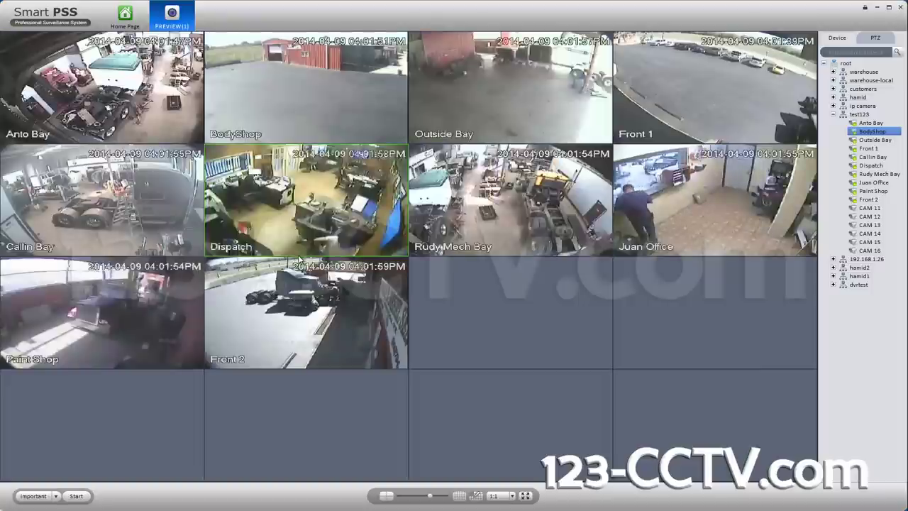
Step: Dismiss the saved-task list, close the PREVIEW tab, and open a new empty four-tile Preview
click(56, 497)
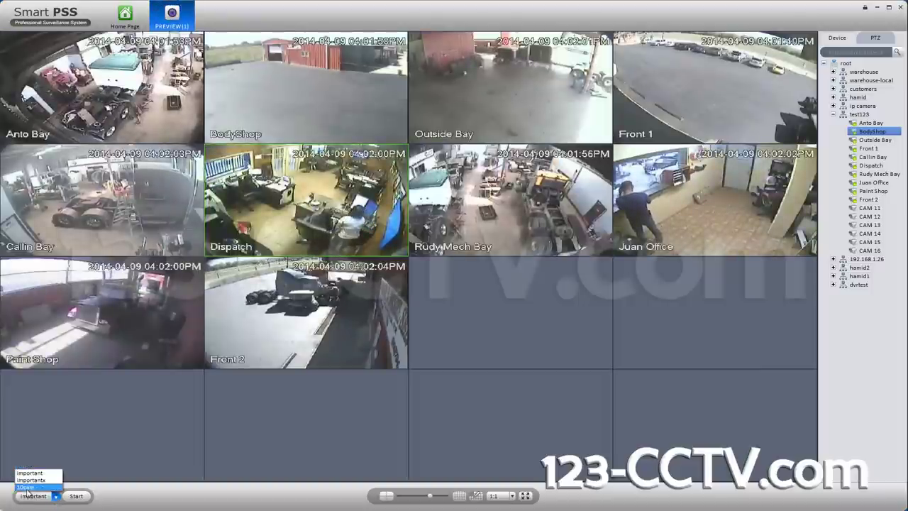
click(103, 435)
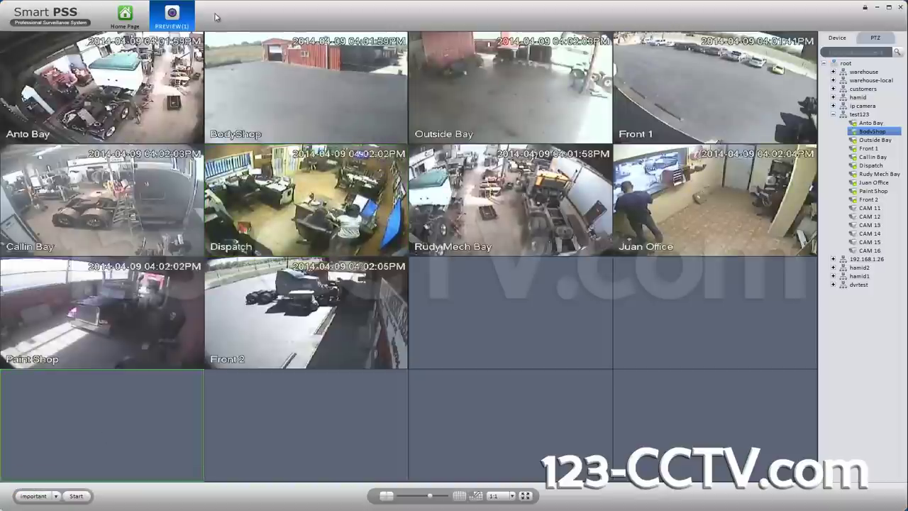
click(190, 8)
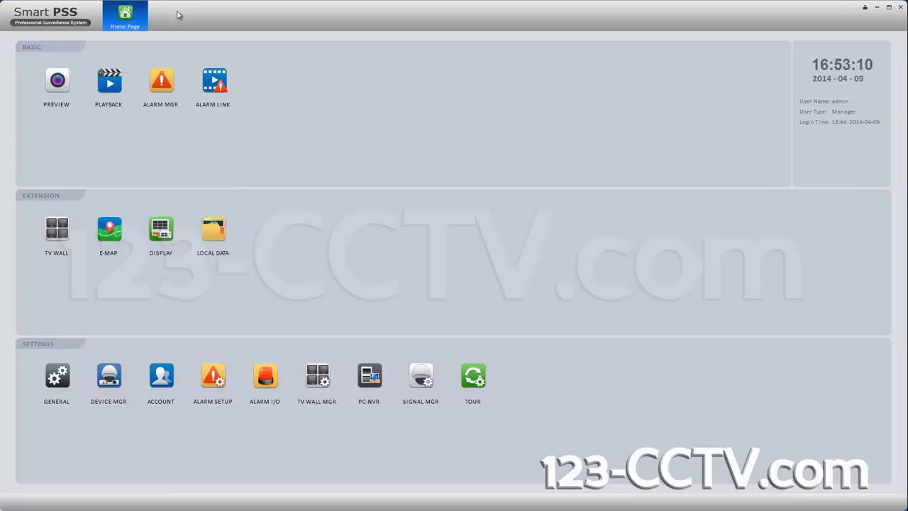
click(59, 83)
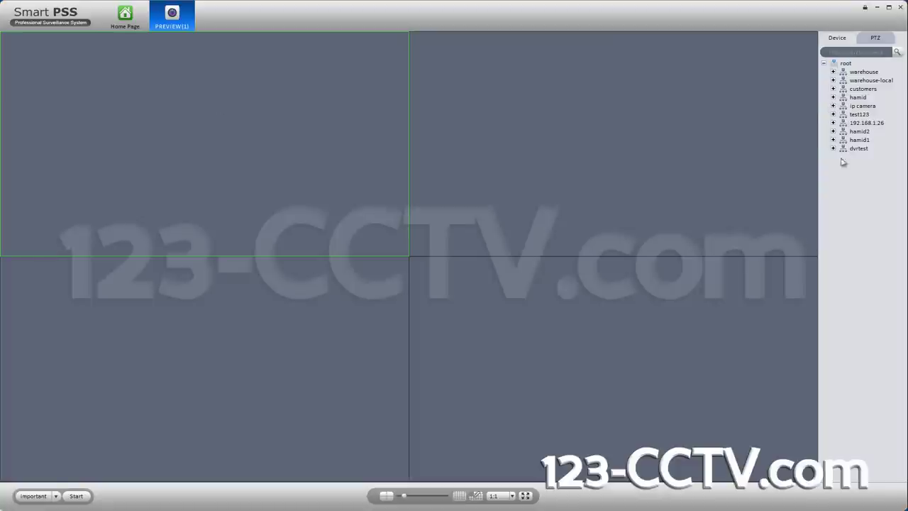
Step: Expand the test123 DVR's camera list and place Front 1 in the top-right pane
click(834, 81)
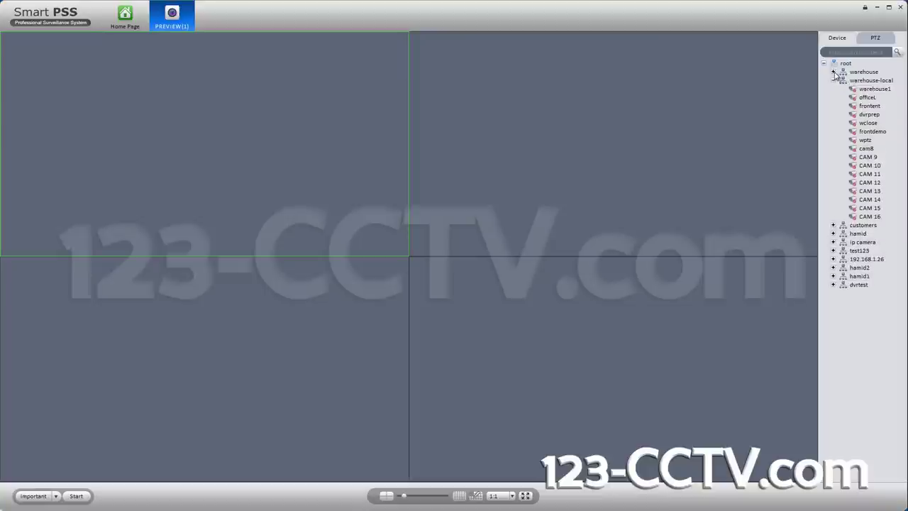
click(834, 72)
click(834, 216)
click(833, 72)
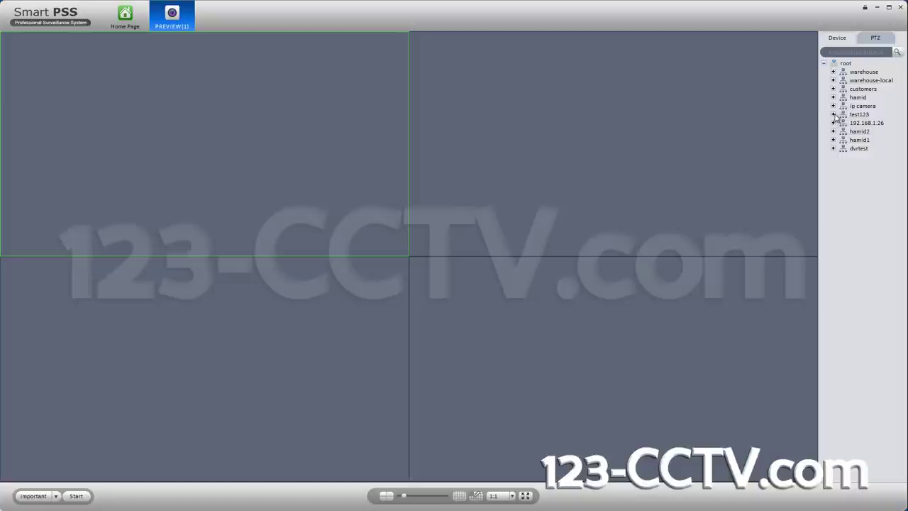
click(834, 114)
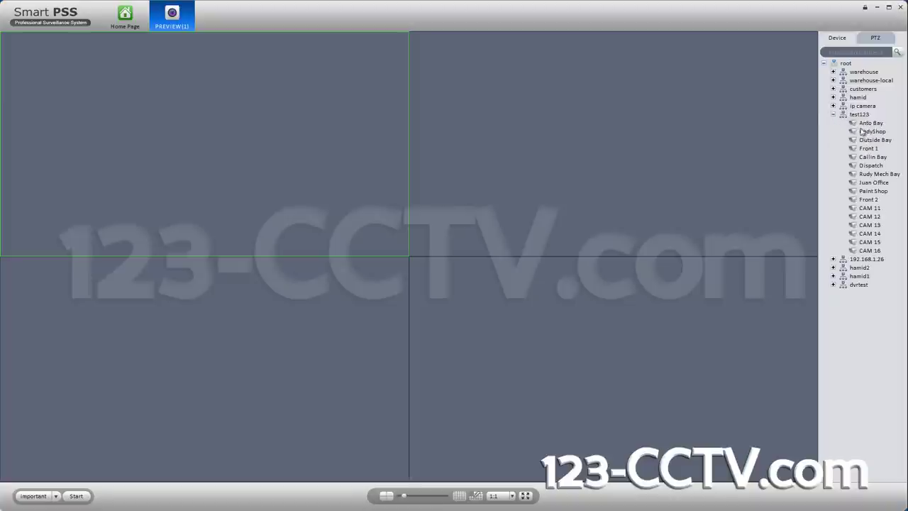
drag(604, 140, 592, 129)
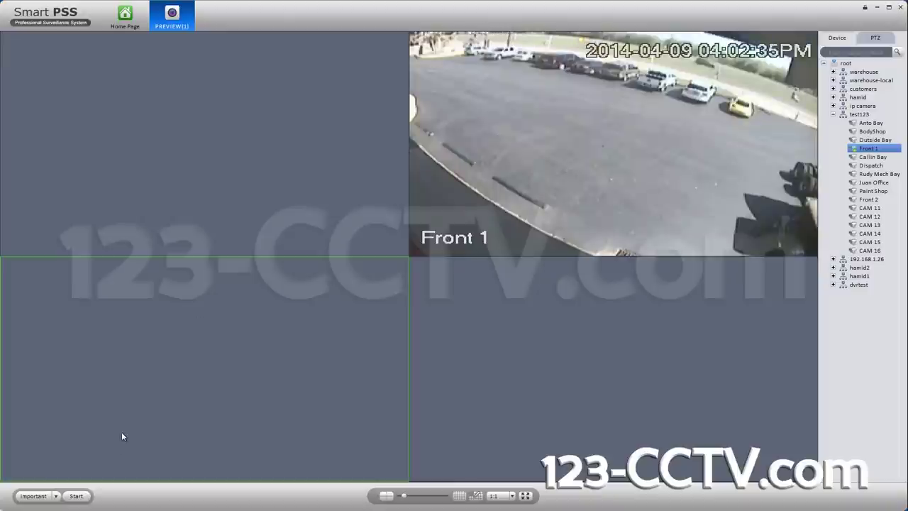
Step: Select the 10cam video task from the task dropdown and start it
click(60, 499)
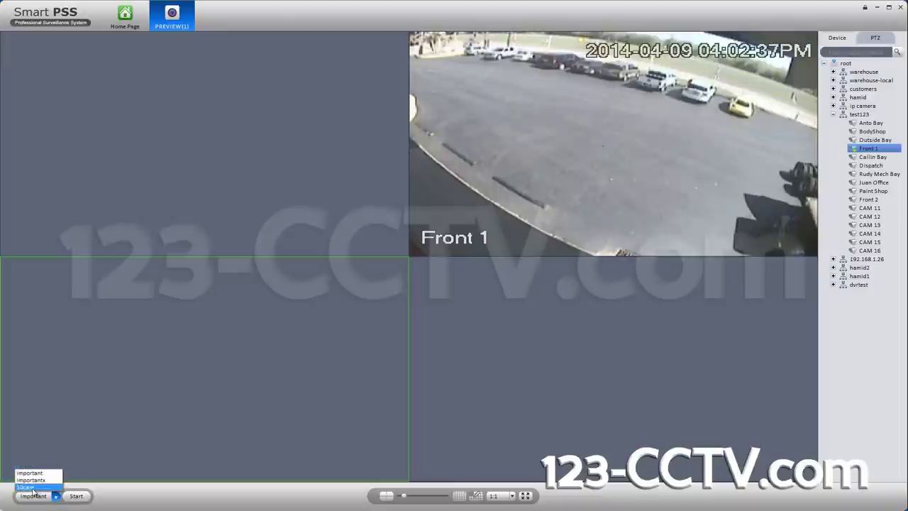
click(32, 488)
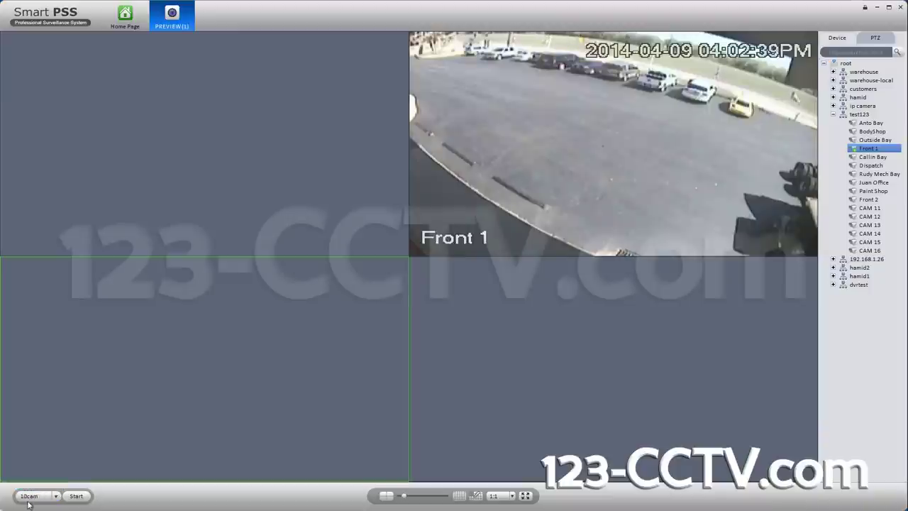
click(80, 498)
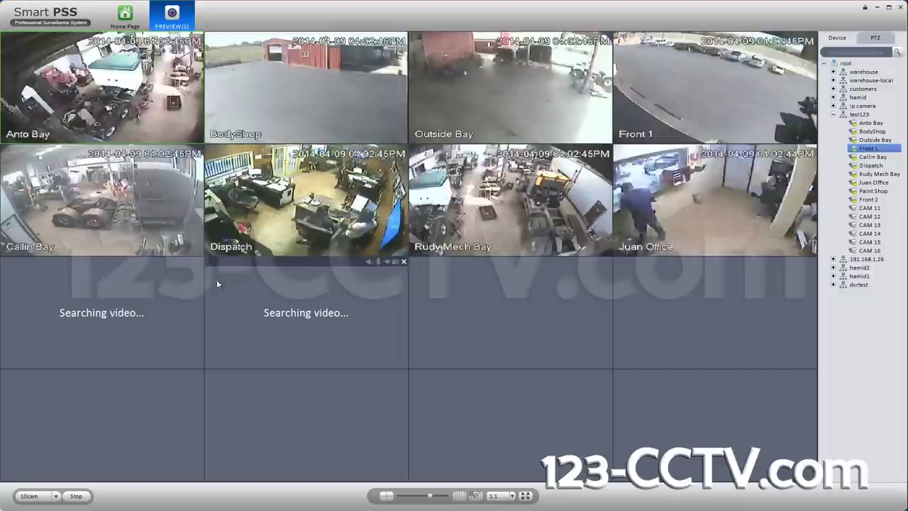
mouse_move(144, 250)
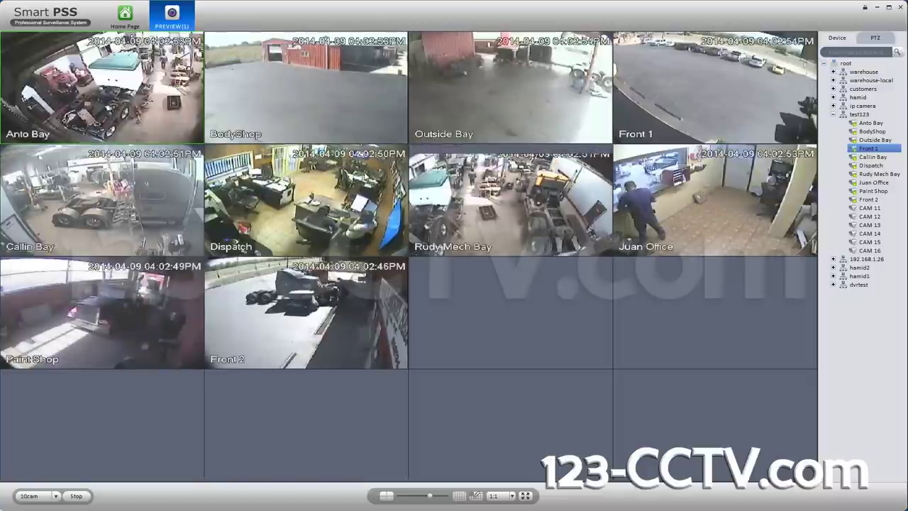
click(363, 175)
right_click(363, 174)
mouse_move(418, 227)
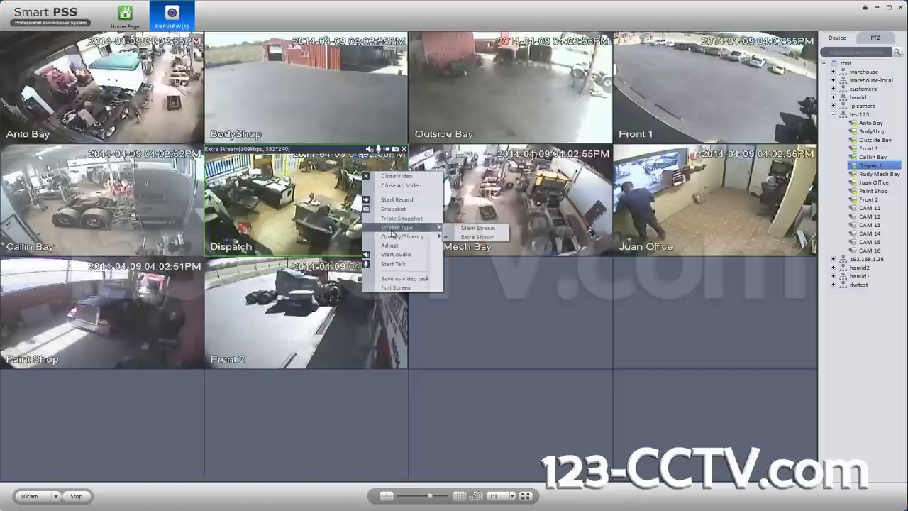
click(516, 175)
right_click(516, 175)
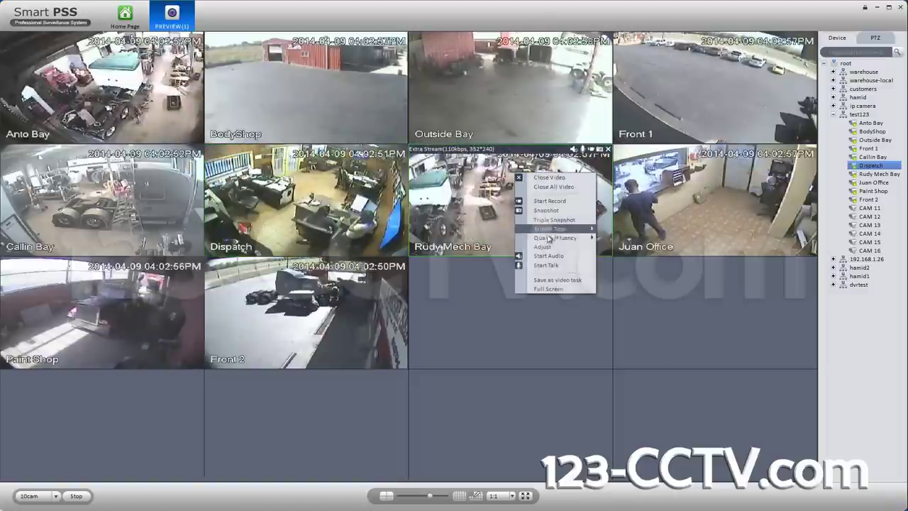
mouse_move(552, 232)
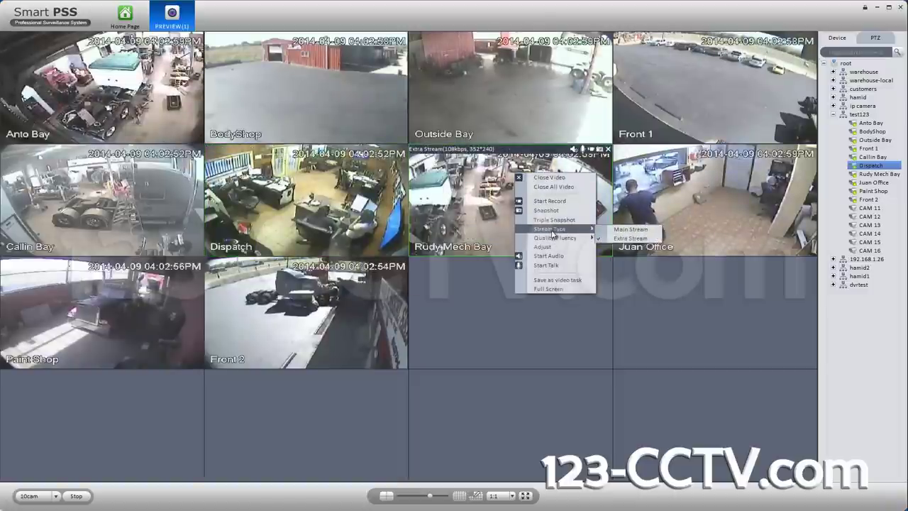
click(714, 168)
right_click(713, 168)
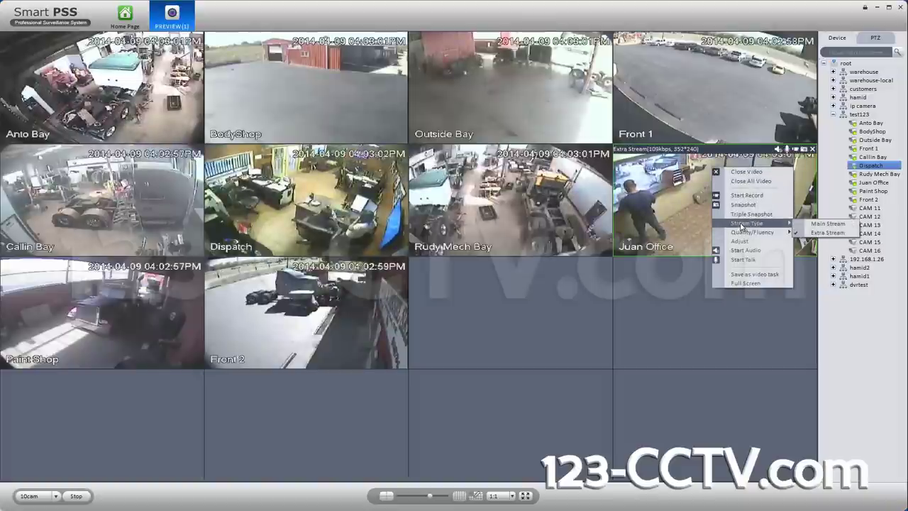
click(681, 105)
right_click(681, 105)
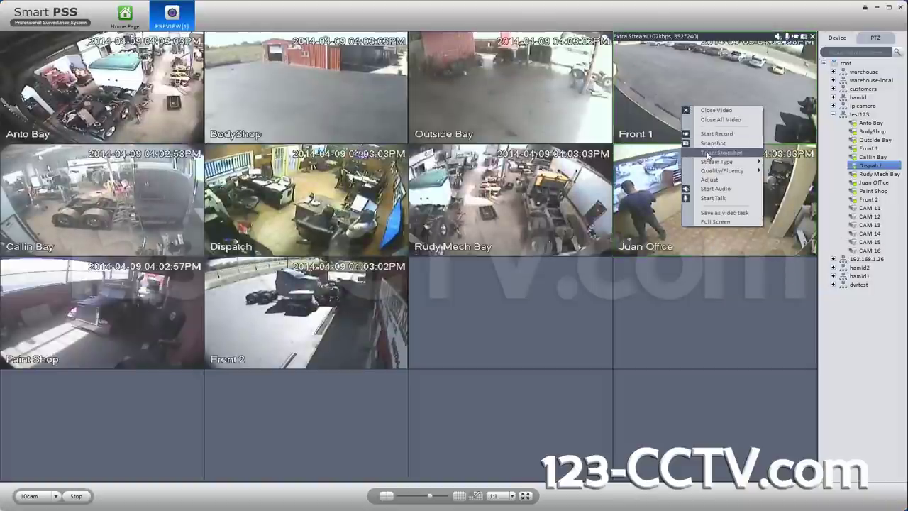
click(520, 110)
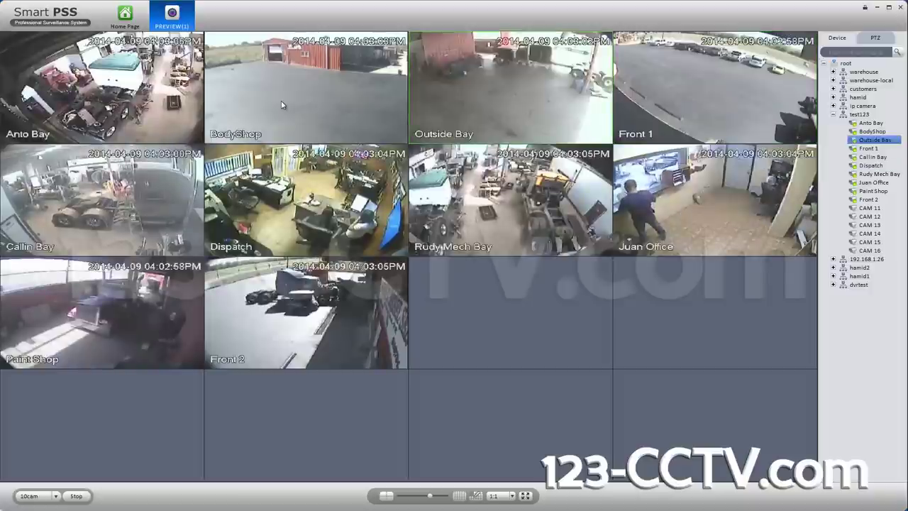
mouse_move(283, 91)
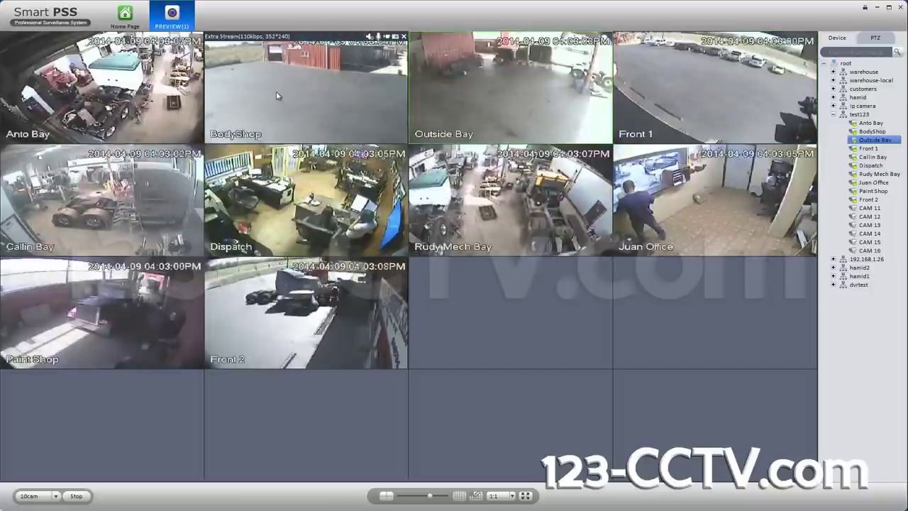
mouse_move(68, 83)
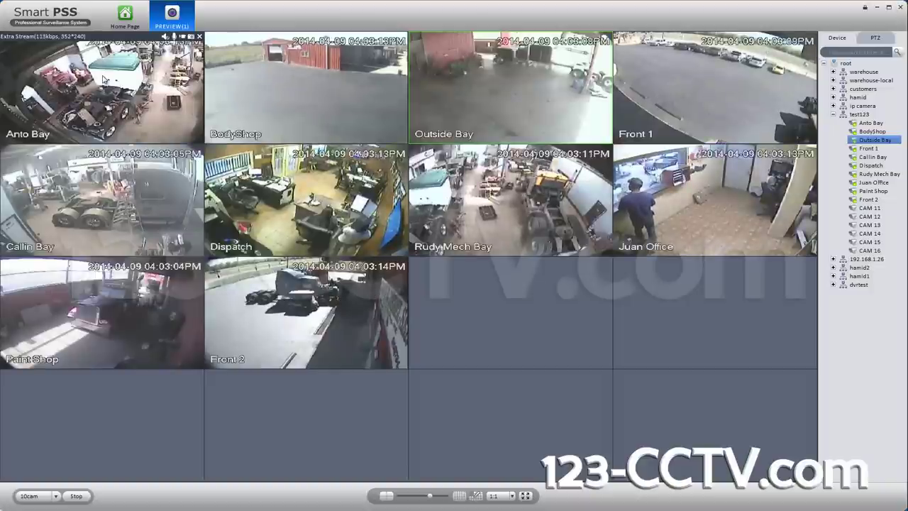
click(281, 90)
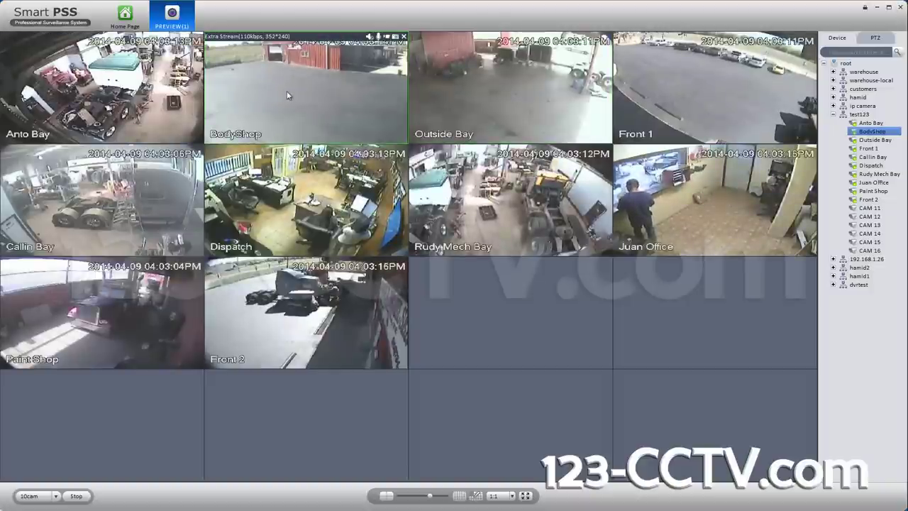